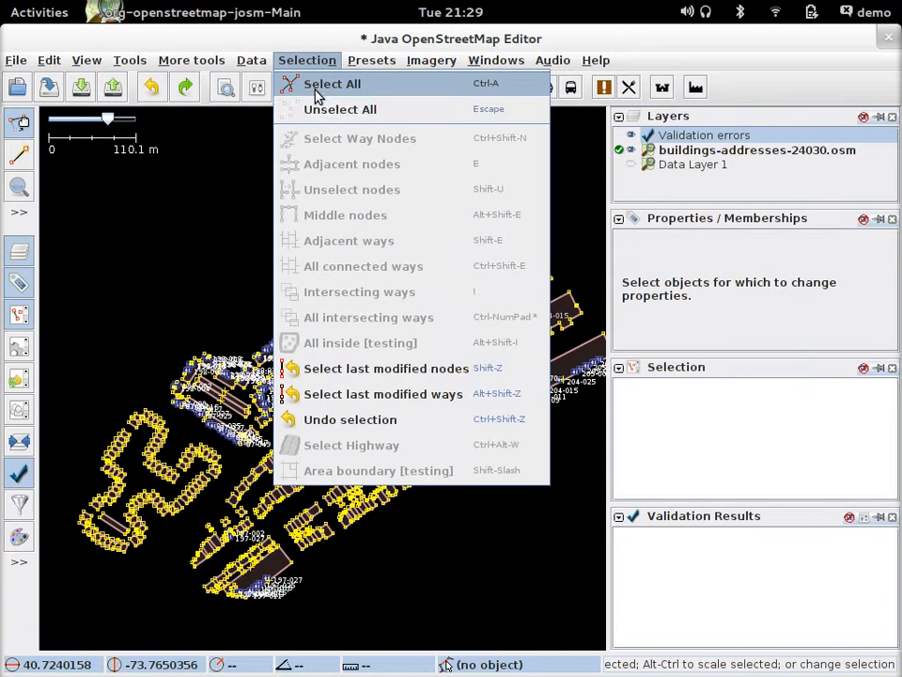
# Step: Copy all selected objects from buildings-addresses-24030.osm into Data Layer 1, with the source layer hidden
pyautogui.click(49, 60)
pyautogui.click(155, 141)
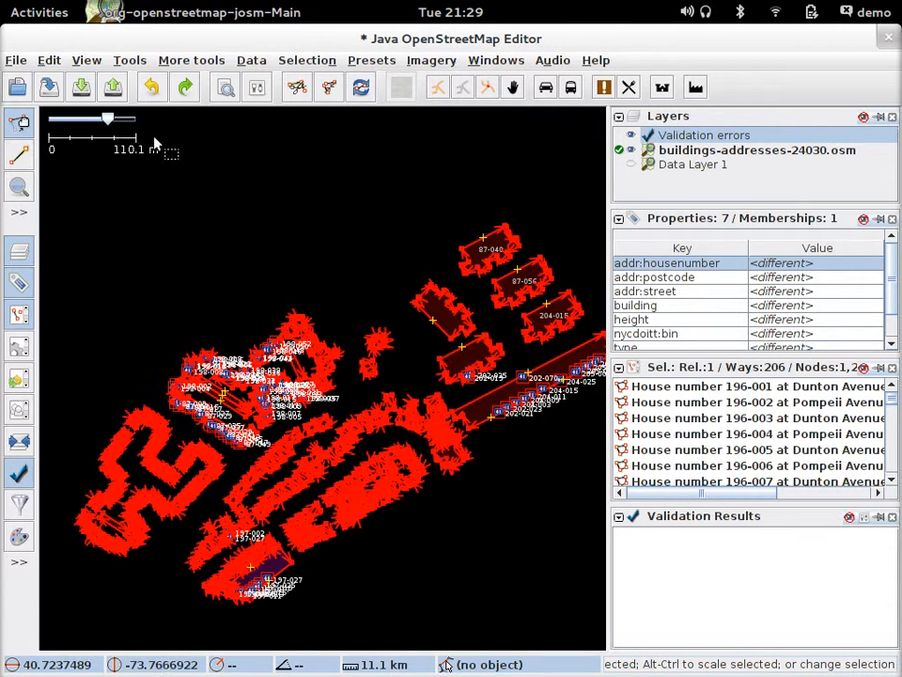
pyautogui.click(621, 166)
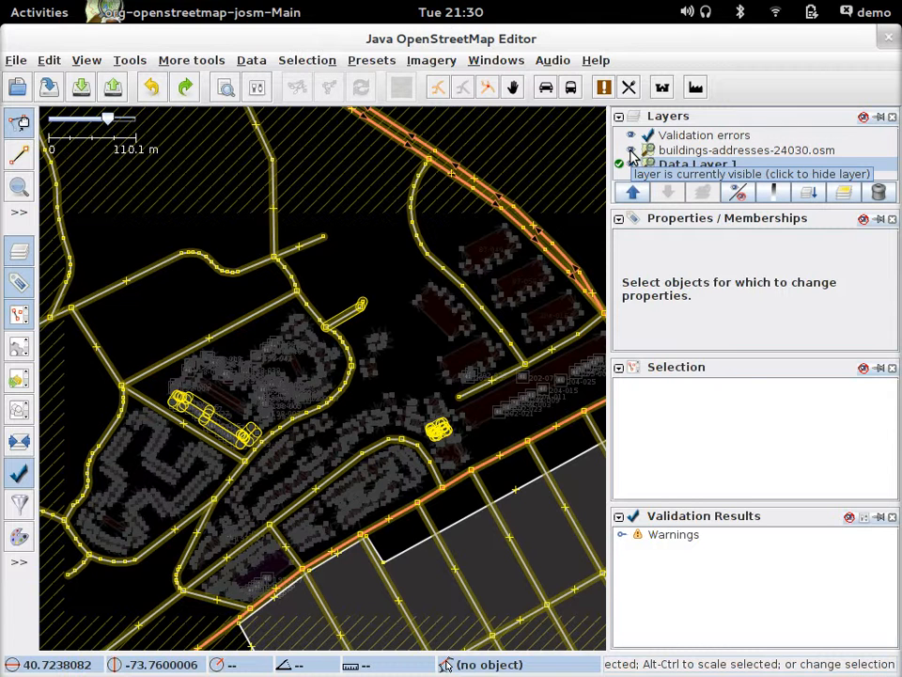
pyautogui.click(631, 151)
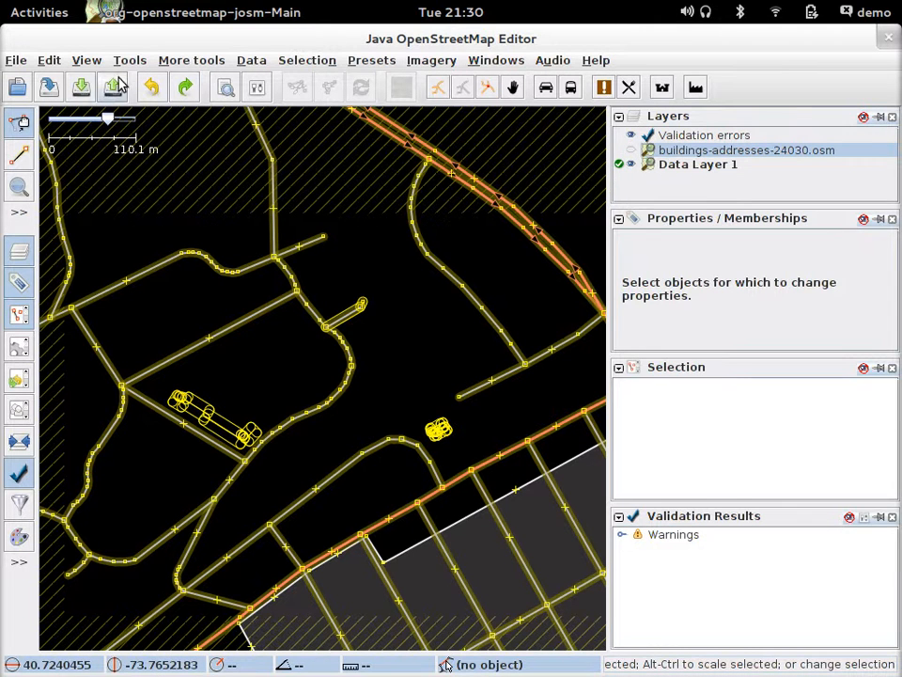
pyautogui.click(56, 62)
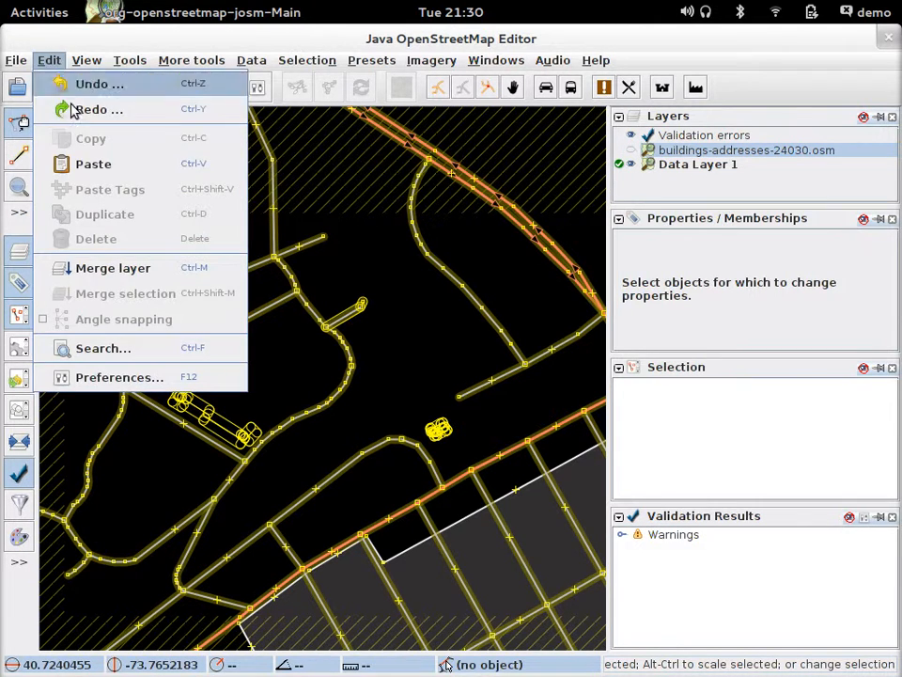
pyautogui.click(90, 164)
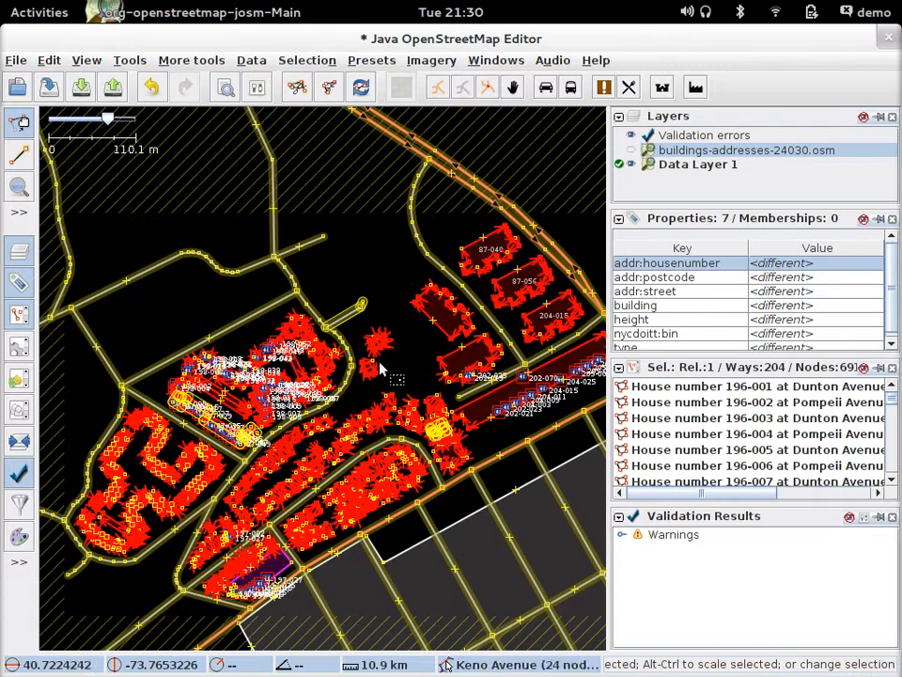
pyautogui.click(383, 273)
# Step: Validate Data Layer 1 and examine which ways are reported under the Similarly named ways warning
pyautogui.scroll(2, 376, 335)
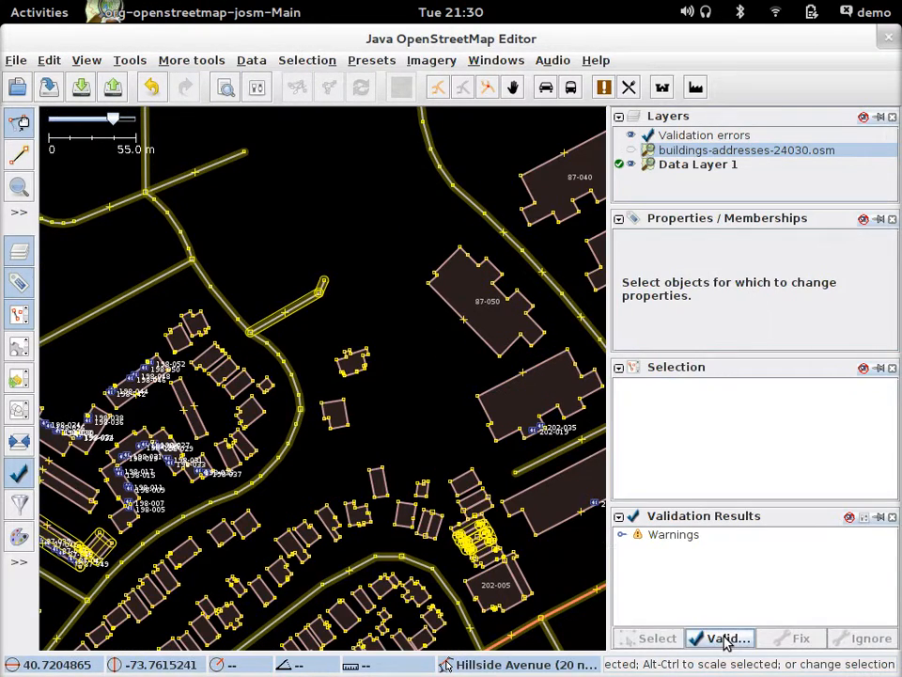
pyautogui.click(727, 641)
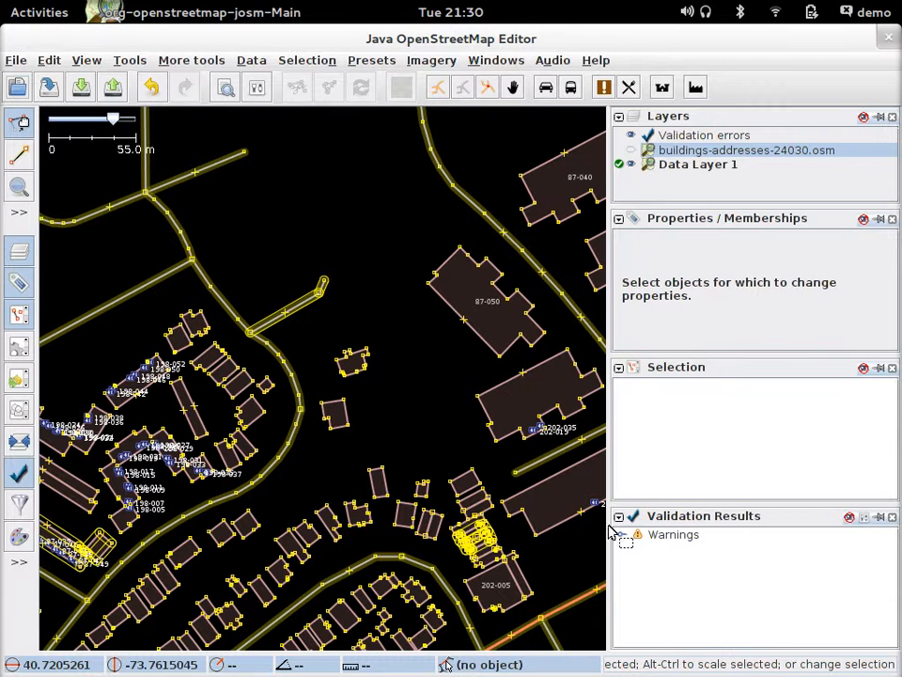
pyautogui.click(620, 537)
pyautogui.moveTo(637, 556)
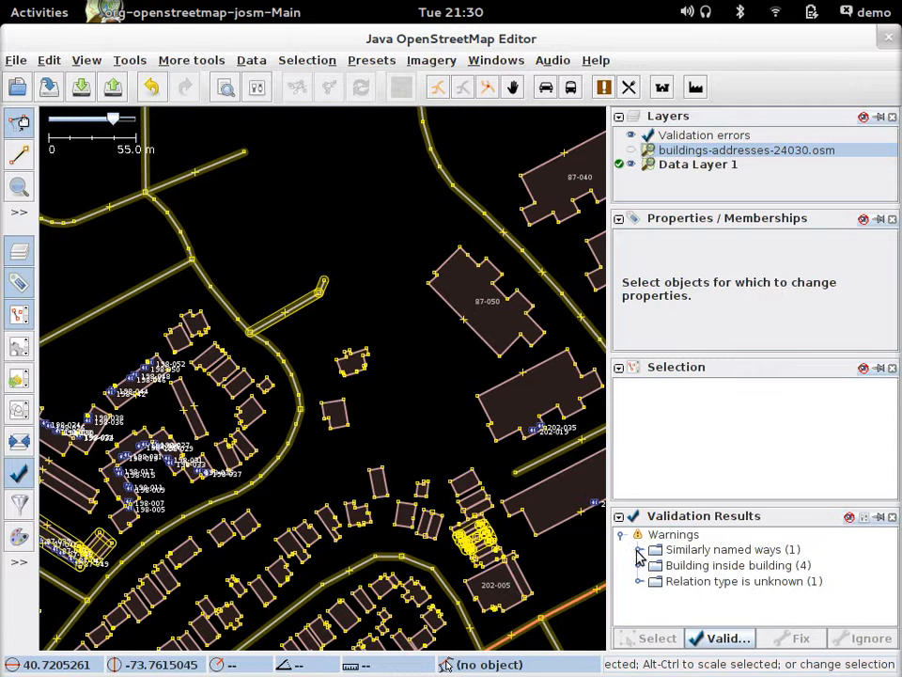
pyautogui.click(639, 550)
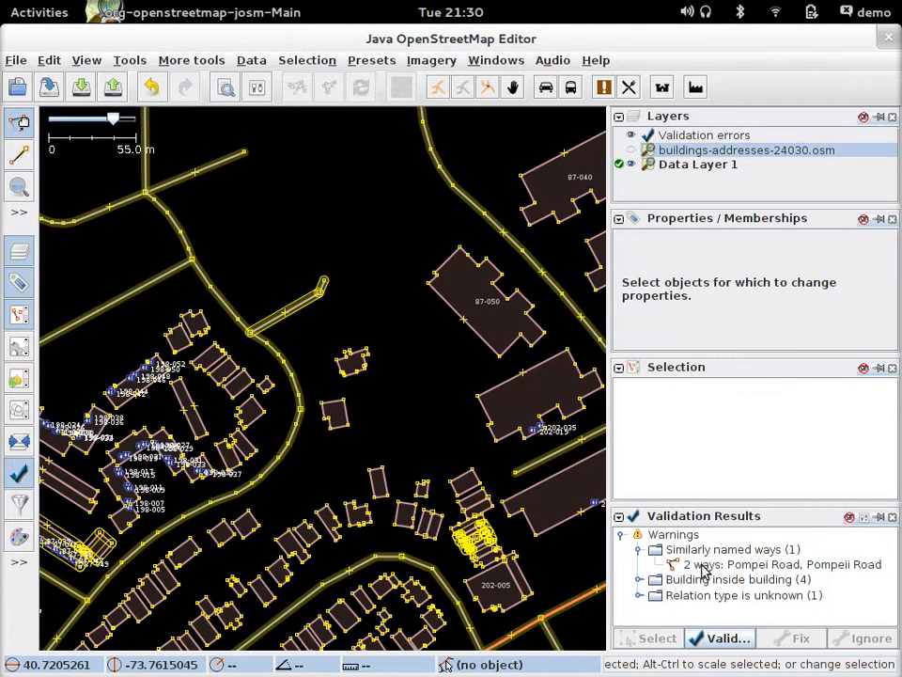
pyautogui.click(640, 549)
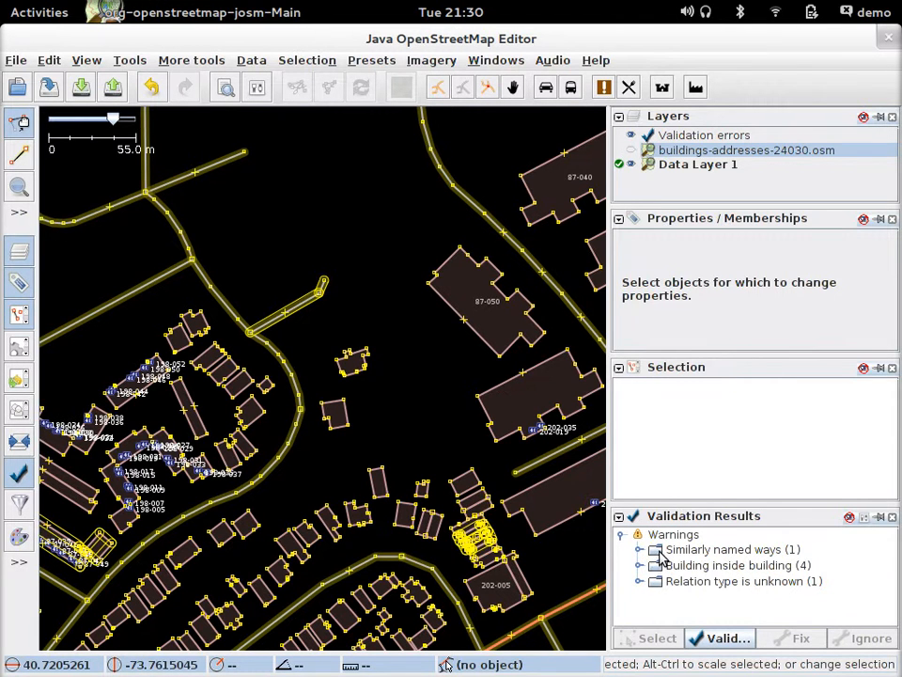
# Step: Select building 198-003 from the Building inside building warnings and inspect where it meets its neighbour
pyautogui.click(639, 566)
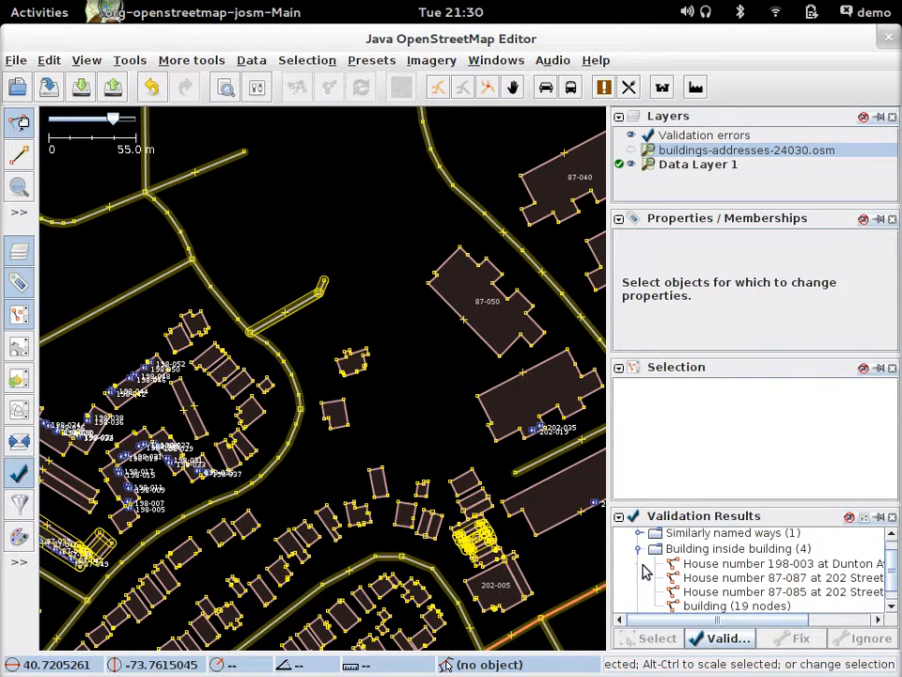
pyautogui.click(696, 565)
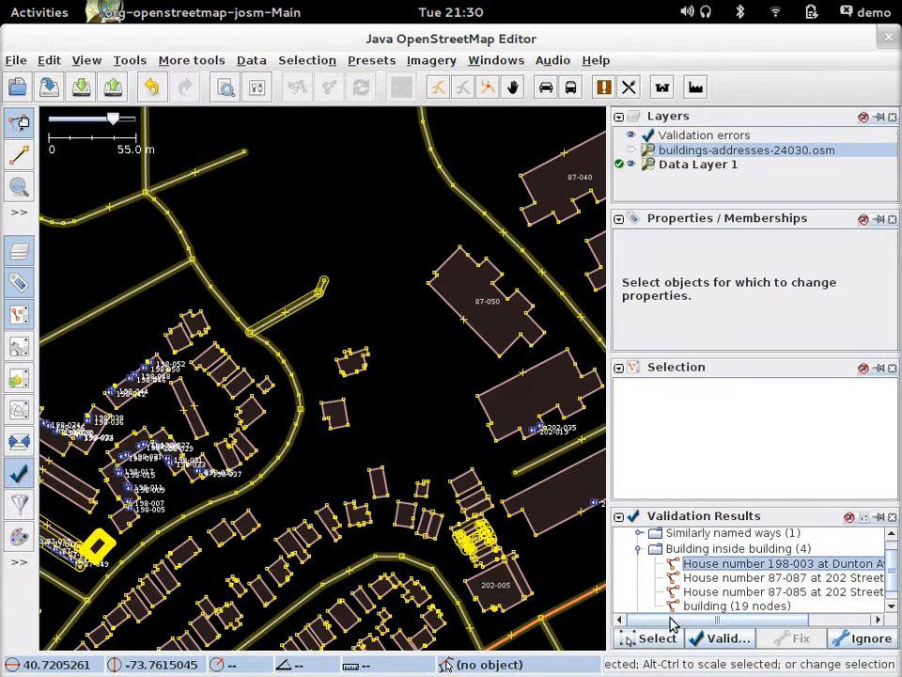
pyautogui.click(663, 639)
pyautogui.scroll(6, 348, 387)
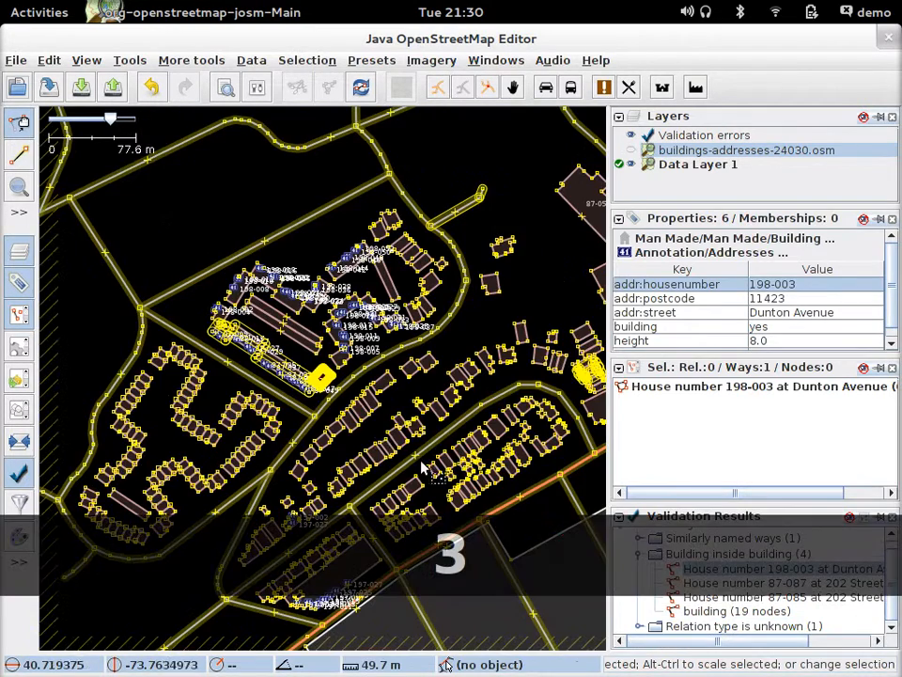
pyautogui.scroll(2, 317, 358)
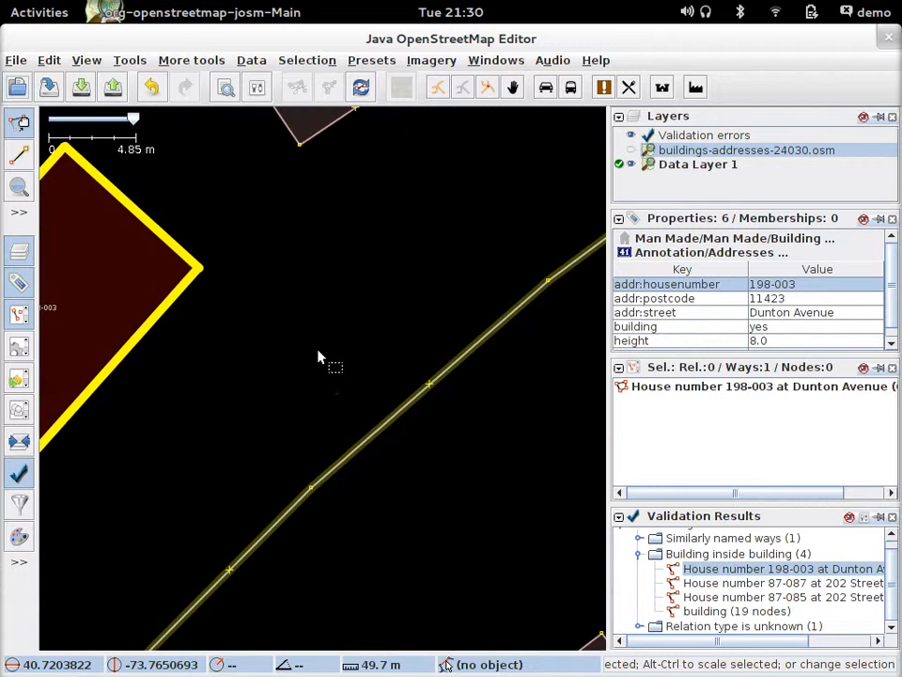
pyautogui.moveTo(286, 356); pyautogui.dragTo(719, 412)
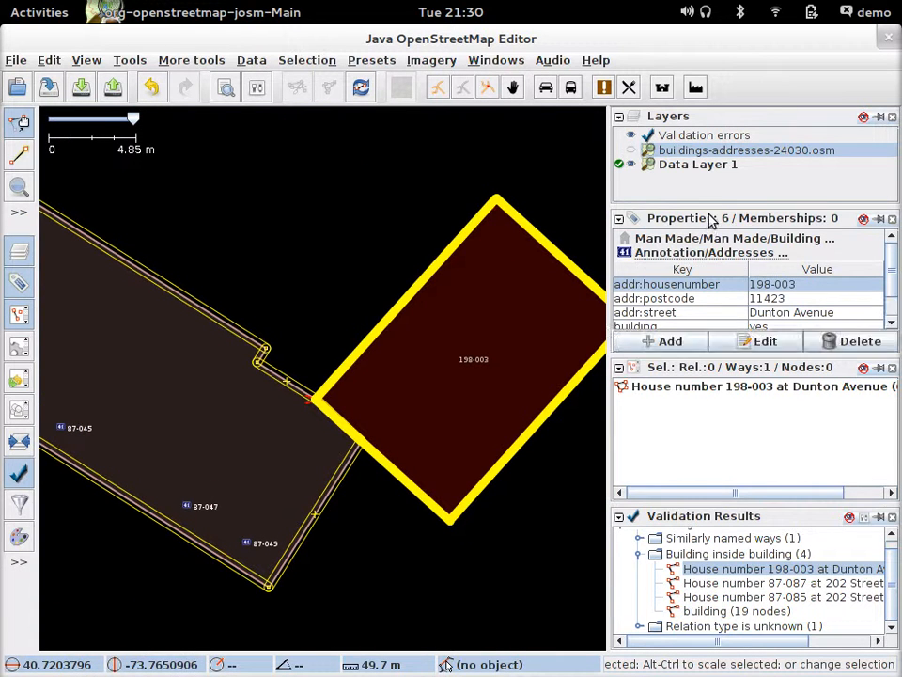
# Step: Hide the Validation errors layer and merge the two nearly coincident corner nodes where building 198-003 meets the neighbouring building
pyautogui.click(631, 137)
pyautogui.scroll(2, 316, 331)
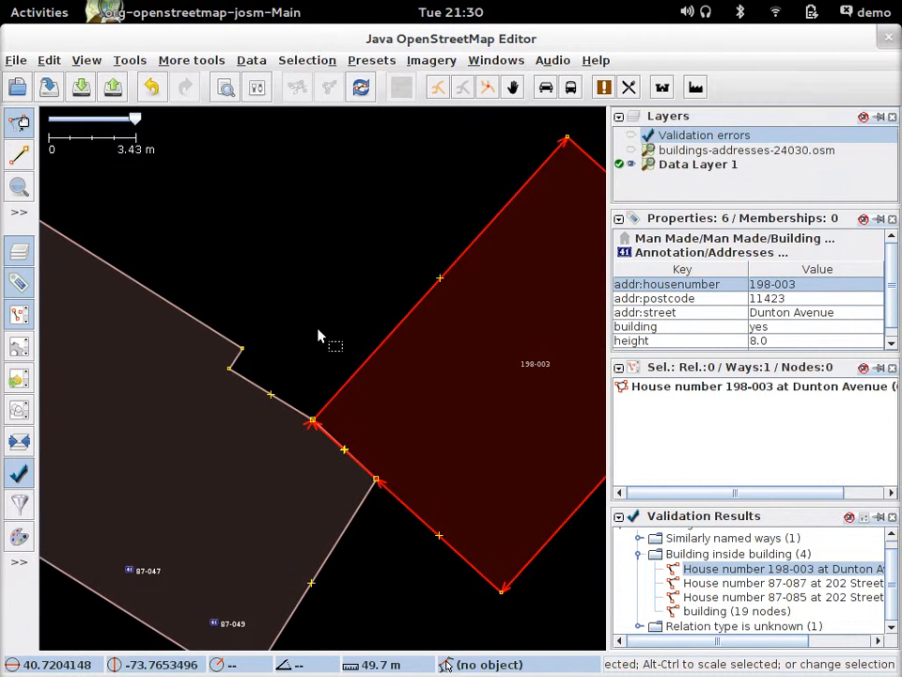
pyautogui.scroll(-1, 395, 493)
pyautogui.scroll(6, 395, 460)
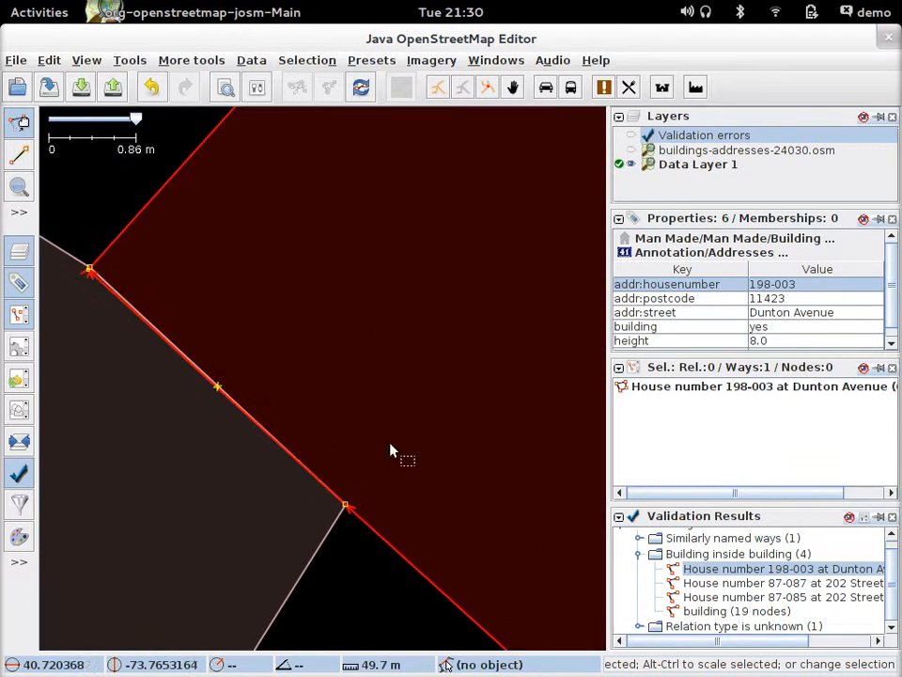
pyautogui.moveTo(285, 392); pyautogui.dragTo(570, 508)
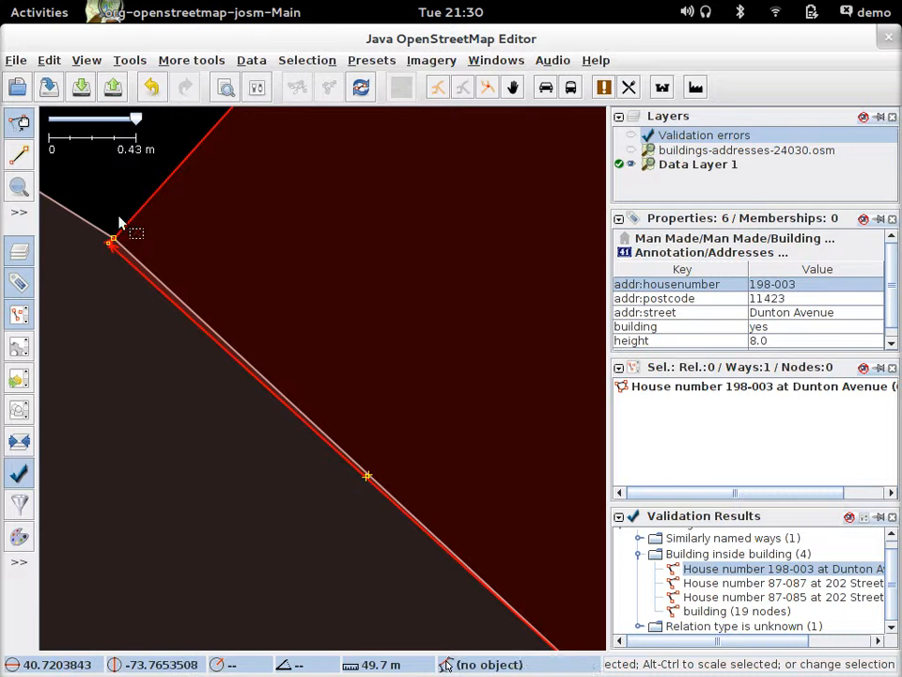
pyautogui.moveTo(105, 202); pyautogui.dragTo(147, 282)
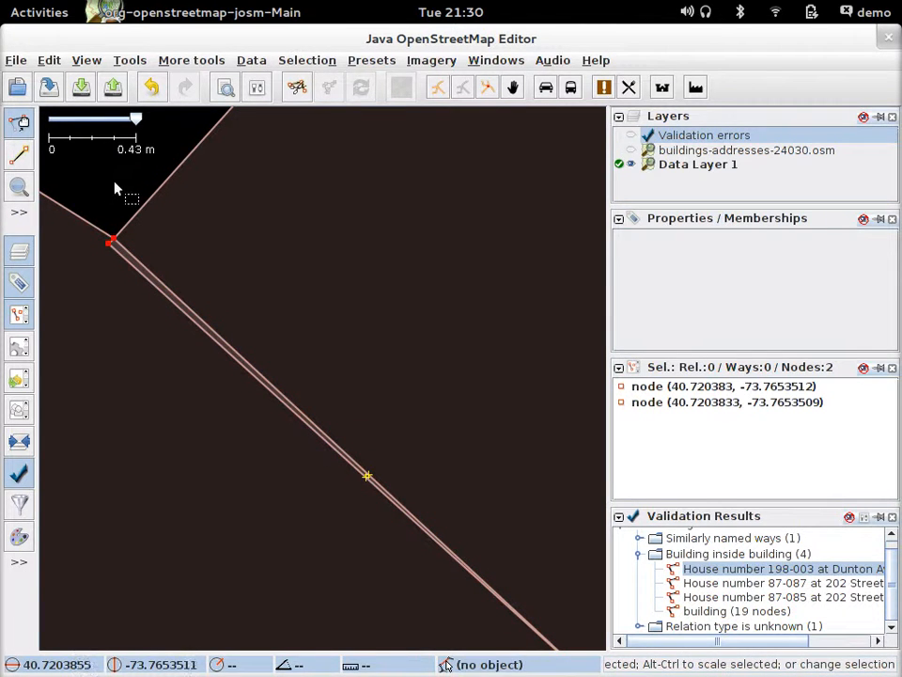
pyautogui.press('m')
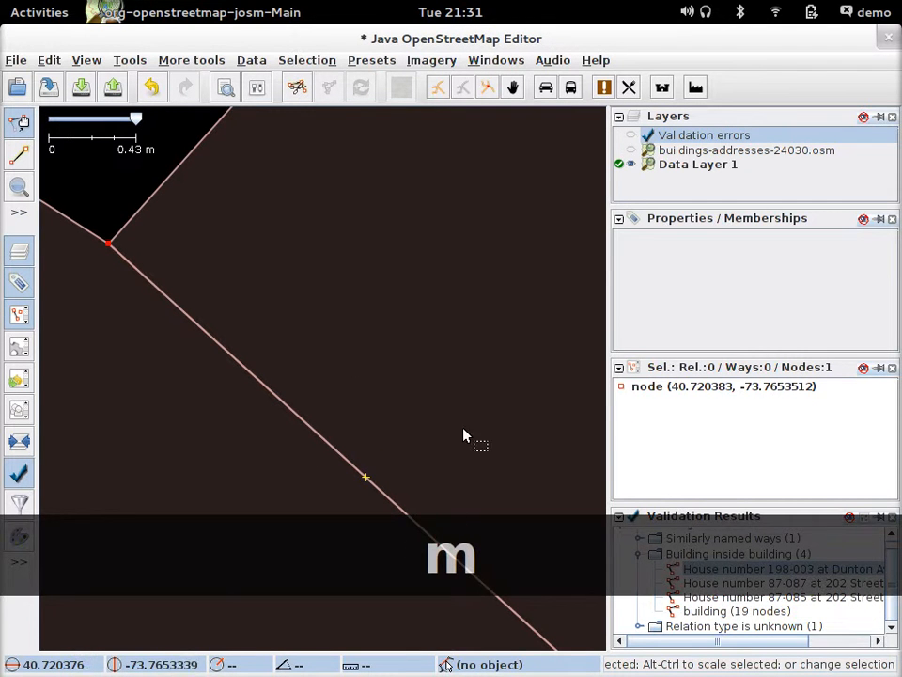
# Step: Validate the whole data layer again with nothing selected and list the remaining Building inside building warnings
pyautogui.click(669, 639)
pyautogui.click(705, 647)
pyautogui.click(114, 200)
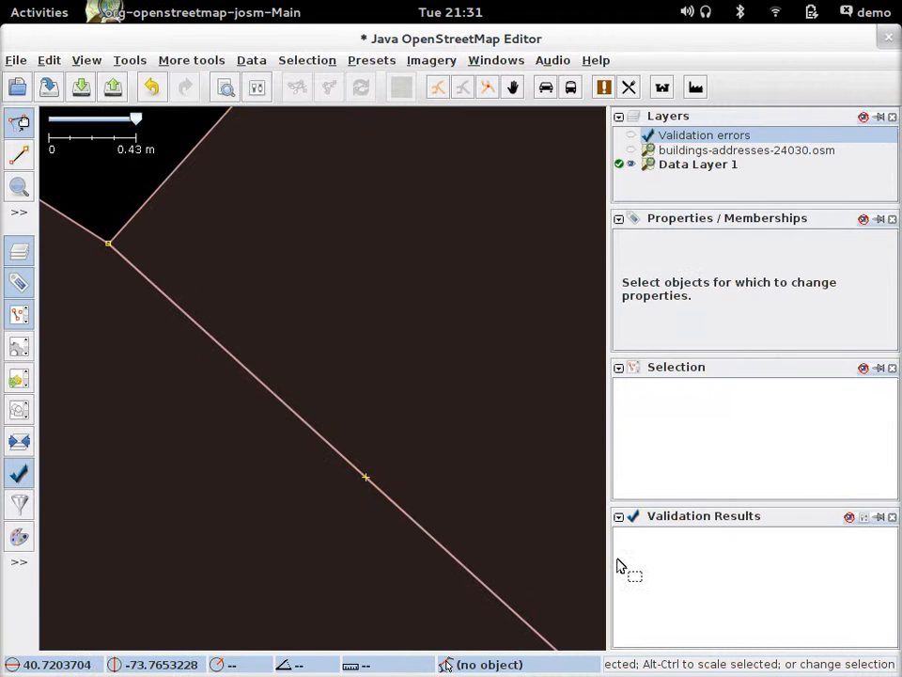
pyautogui.click(735, 638)
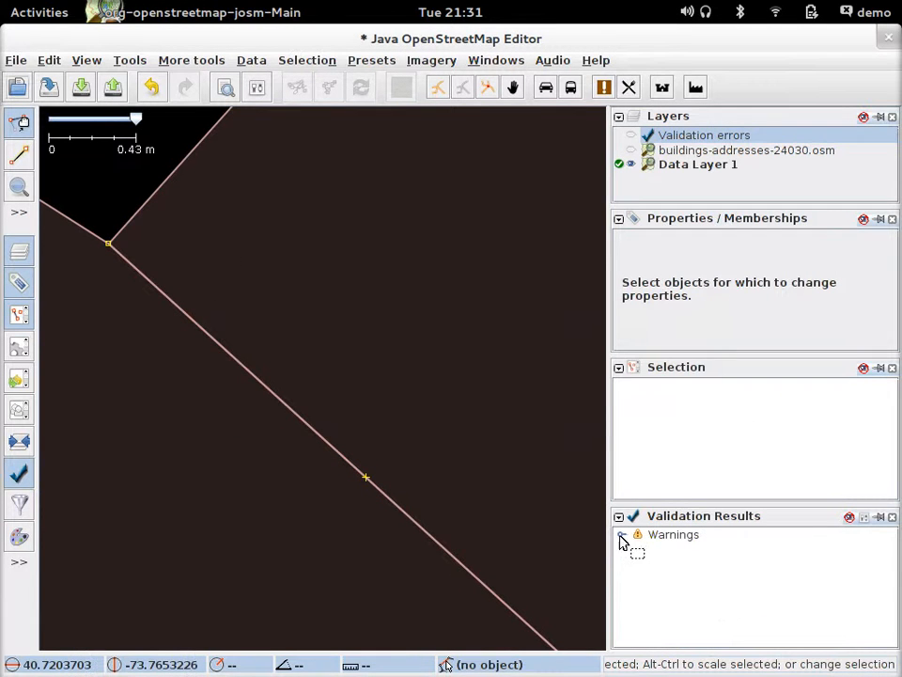
pyautogui.click(621, 534)
pyautogui.click(639, 565)
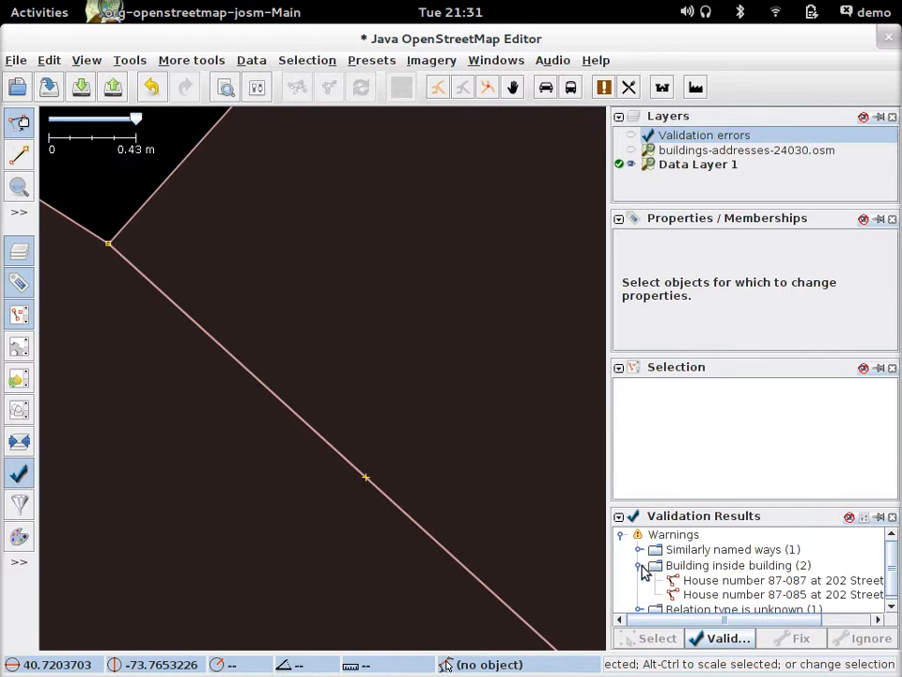
# Step: Select building 87-087 from the Building inside building warnings and inspect its boundaries with buildings 87-085 and 87-089
pyautogui.click(677, 580)
pyautogui.click(656, 638)
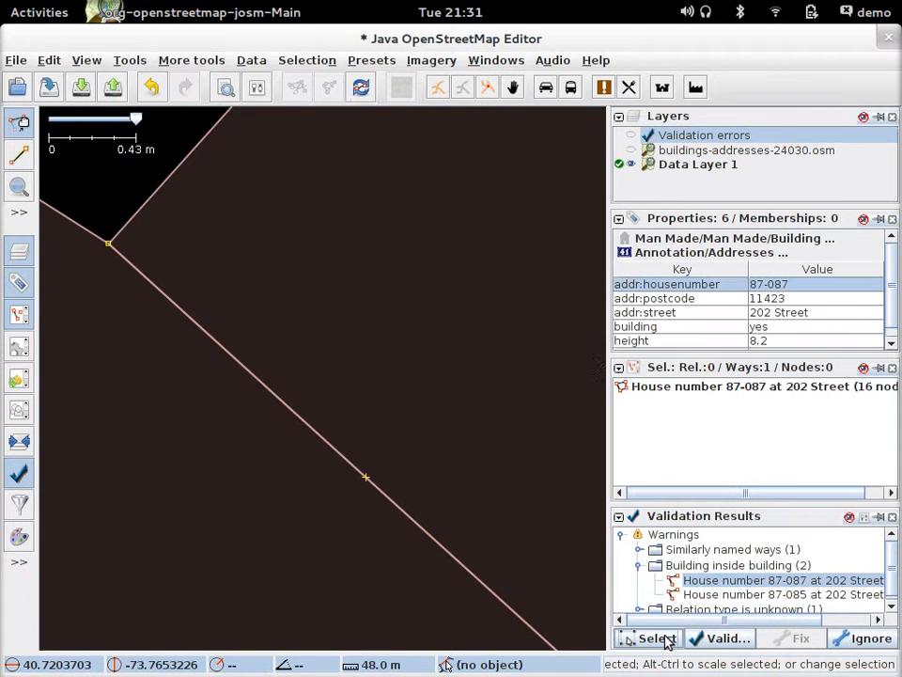
pyautogui.scroll(6, 389, 395)
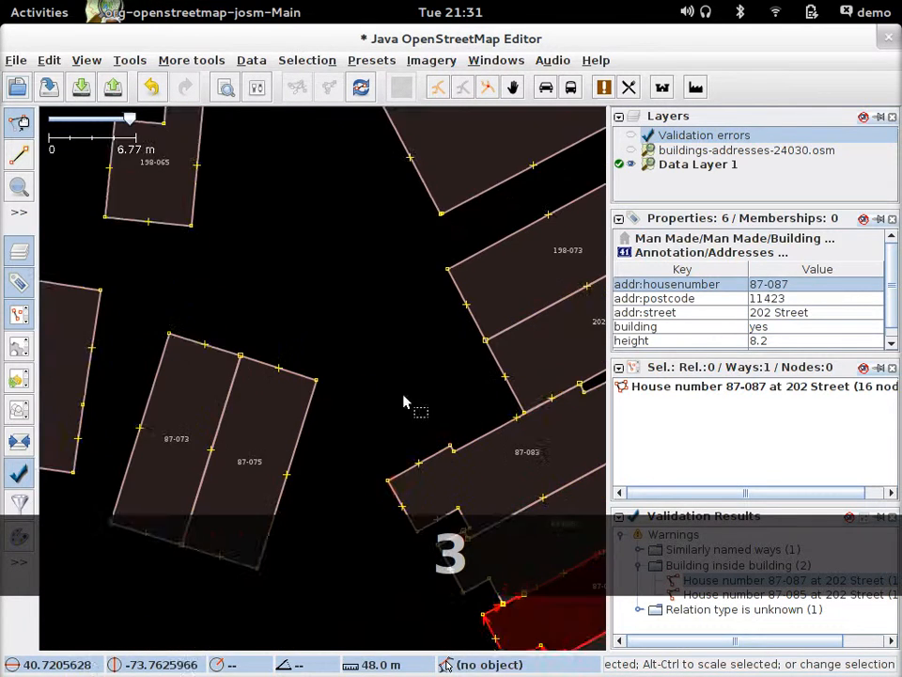
pyautogui.moveTo(275, 251); pyautogui.dragTo(134, 152)
pyautogui.scroll(3, 423, 357)
pyautogui.scroll(-1, 408, 350)
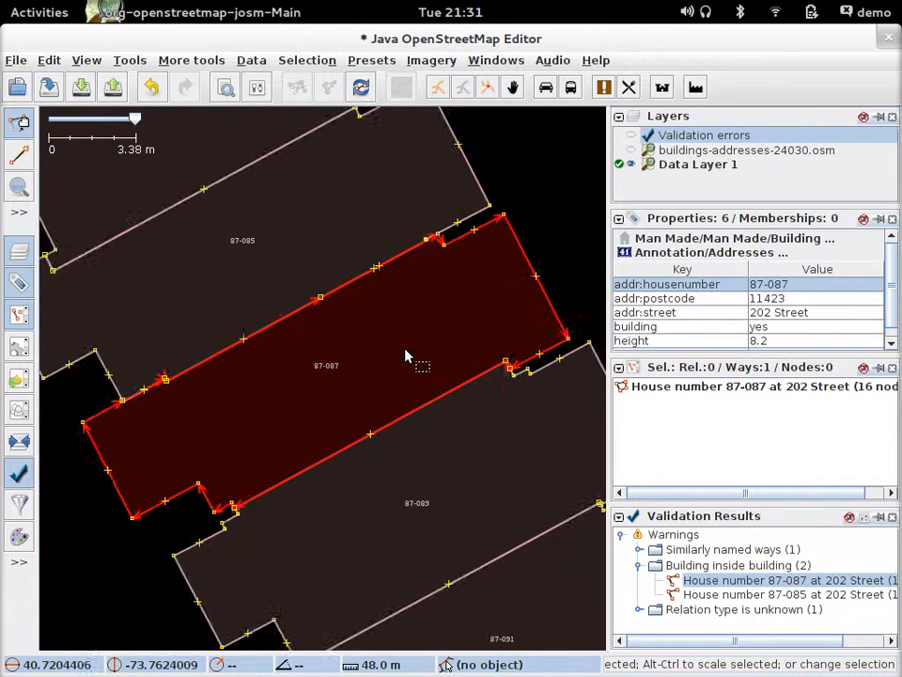
pyautogui.scroll(3, 371, 343)
pyautogui.scroll(-4, 338, 334)
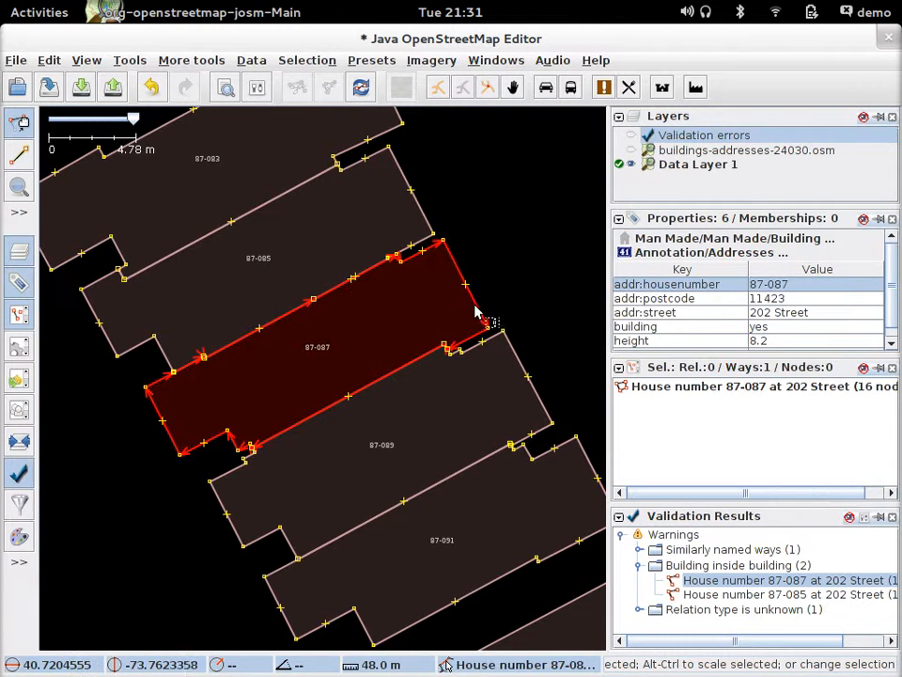
pyautogui.moveTo(475, 310); pyautogui.dragTo(479, 349)
pyautogui.scroll(1, 544, 208)
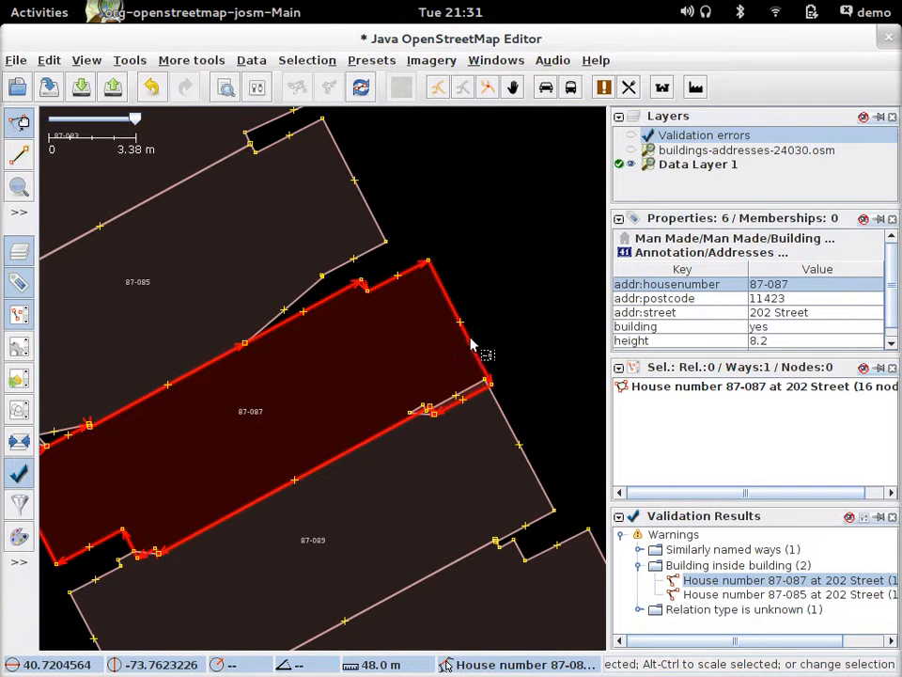
pyautogui.hotkey('ctrl', 'z')
# Step: Merge the two overlapping nodes at the southwestern end of the wall shared by buildings 87-087 and 87-085
pyautogui.scroll(2, 287, 303)
pyautogui.scroll(2, 315, 272)
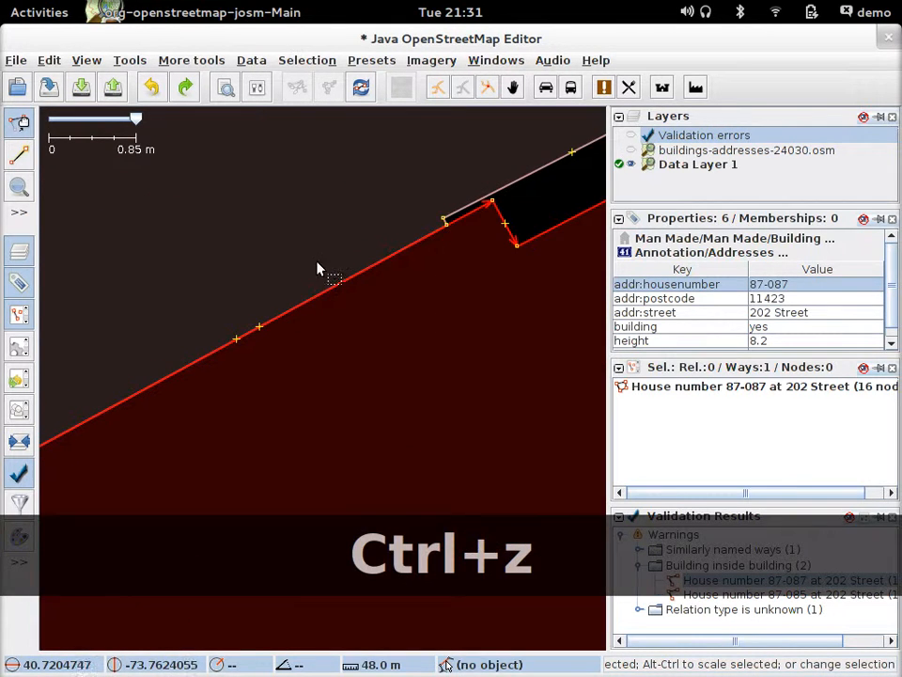
pyautogui.moveTo(332, 195); pyautogui.dragTo(215, 303)
pyautogui.moveTo(306, 285); pyautogui.dragTo(484, 238)
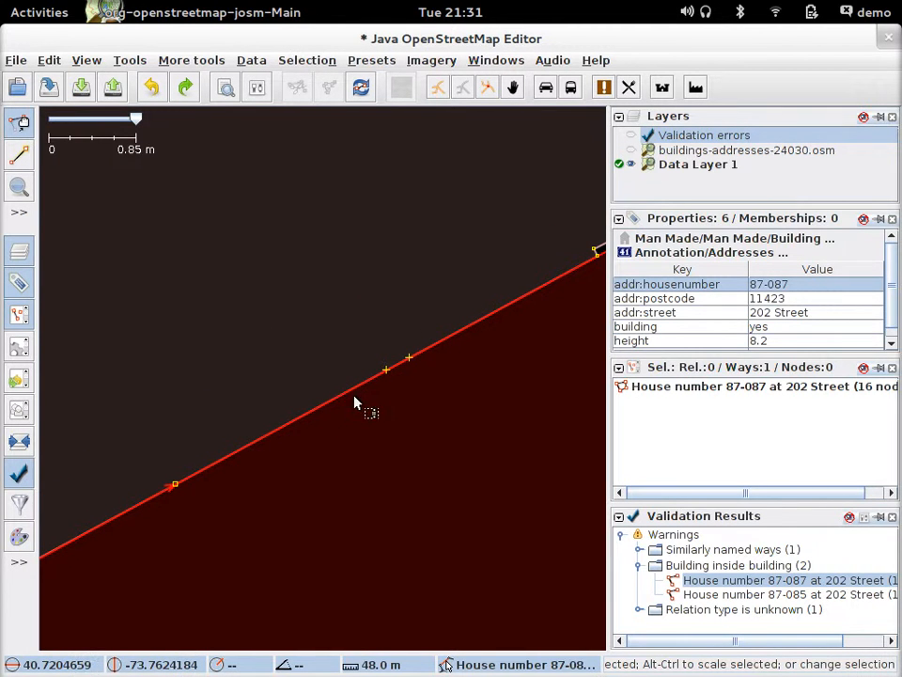
pyautogui.moveTo(211, 407); pyautogui.dragTo(575, 217)
pyautogui.moveTo(349, 337); pyautogui.dragTo(733, 158)
pyautogui.moveTo(378, 359); pyautogui.dragTo(392, 349)
pyautogui.moveTo(192, 463); pyautogui.dragTo(164, 517)
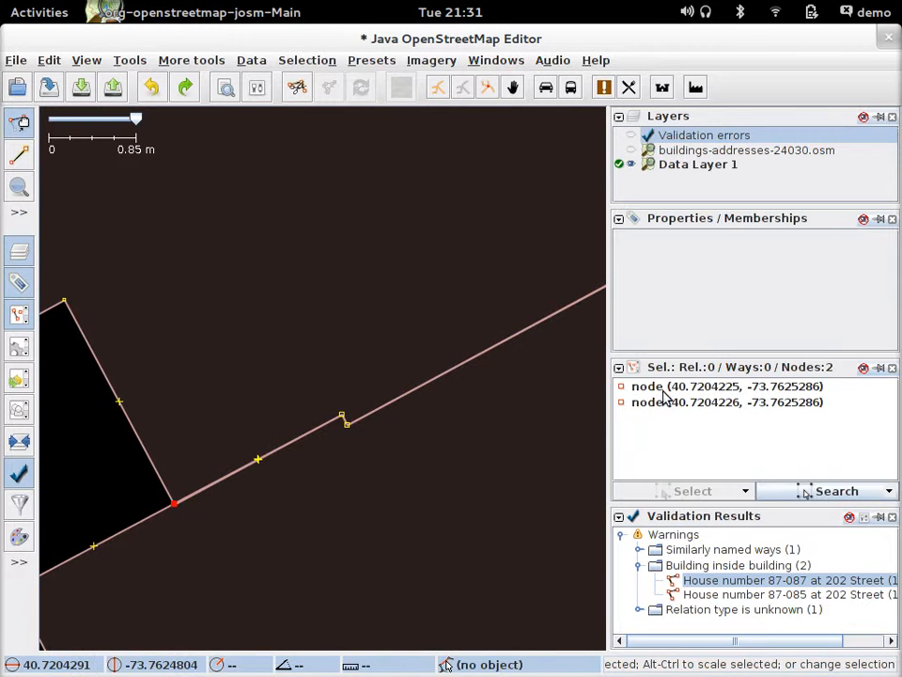
pyautogui.press('m')
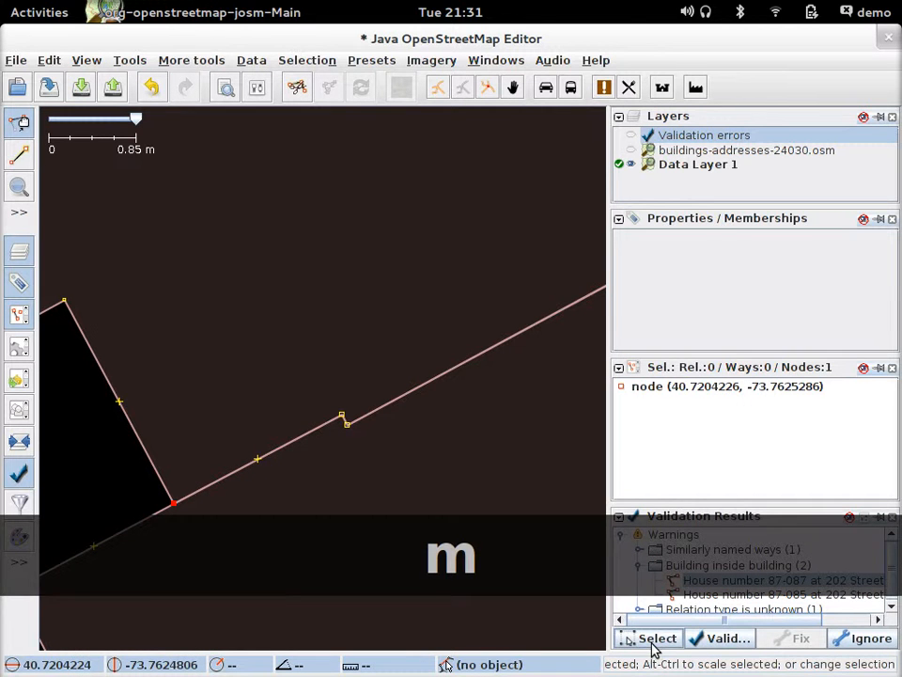
# Step: Clear the selection and rerun the validation to check the shared wall fix on building 87-087
pyautogui.click(655, 641)
pyautogui.click(709, 641)
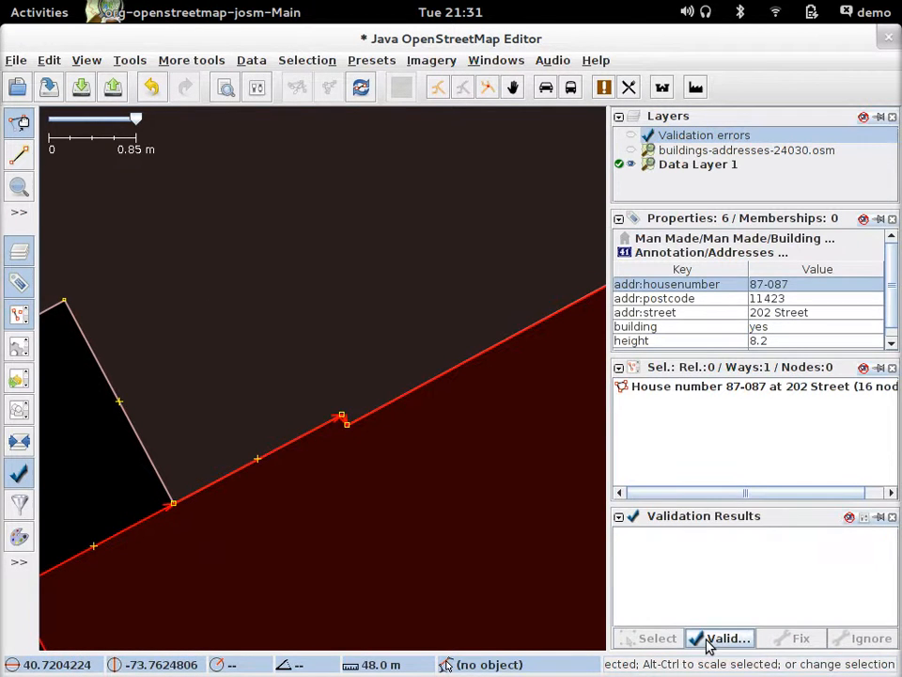
pyautogui.click(105, 451)
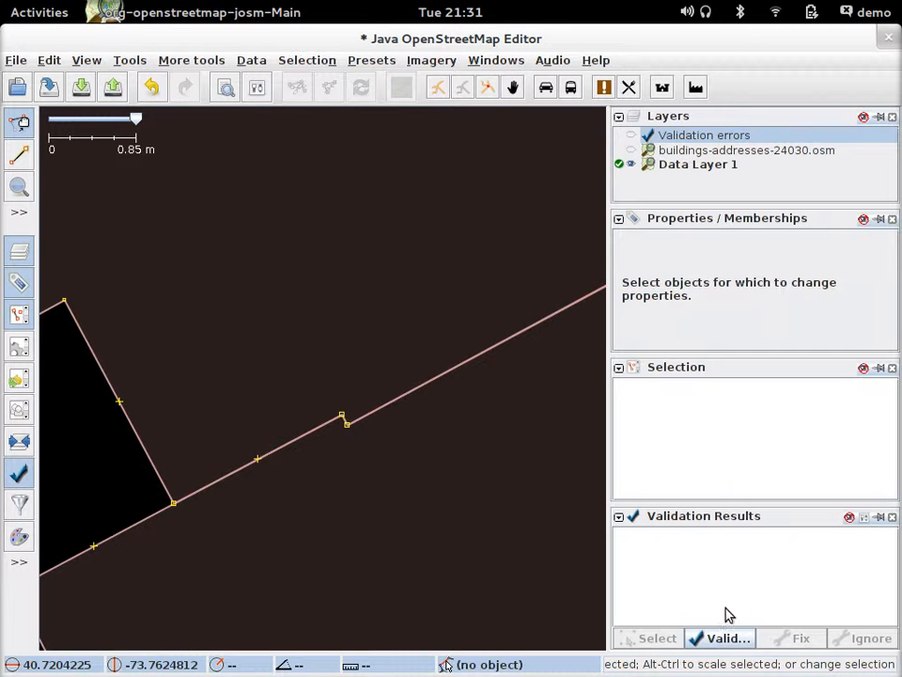
pyautogui.click(715, 637)
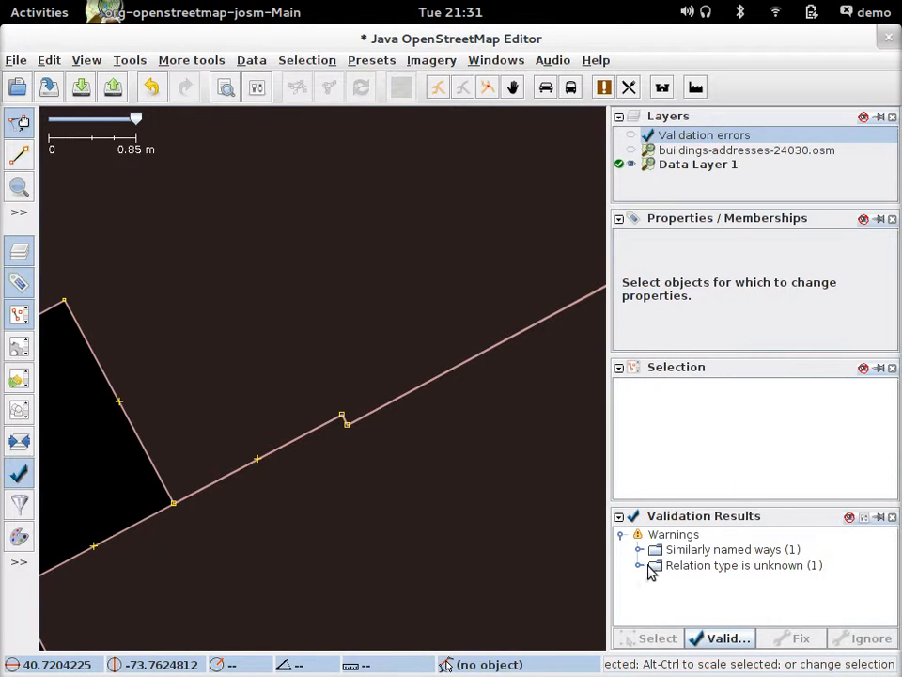
# Step: Check the unknown relation type warning and survey the merged buildings, addresses and roads across the import area
pyautogui.click(640, 565)
pyautogui.click(640, 566)
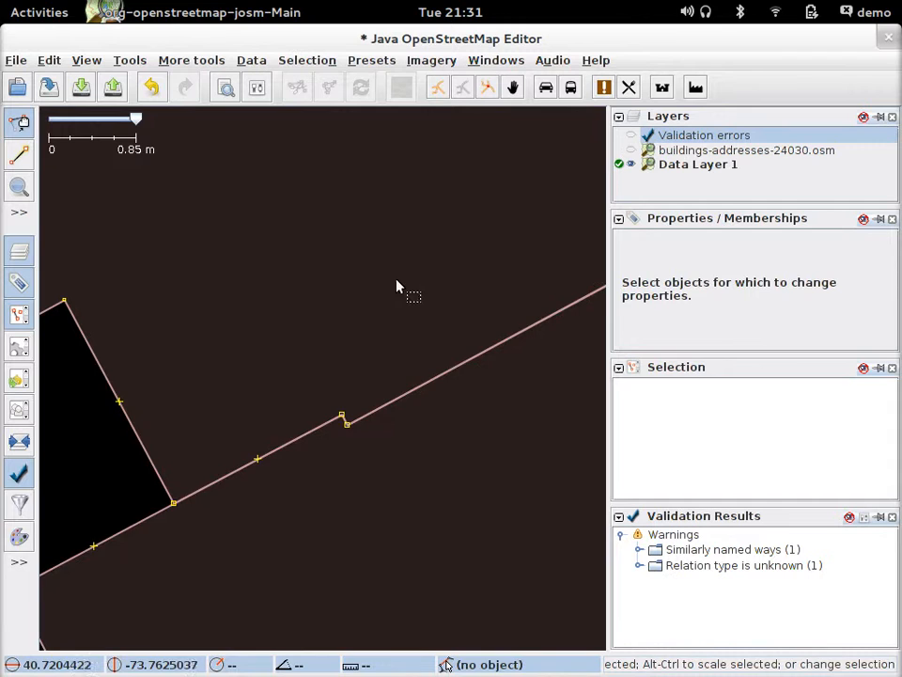
pyautogui.scroll(-6, 407, 287)
pyautogui.scroll(-3, 401, 319)
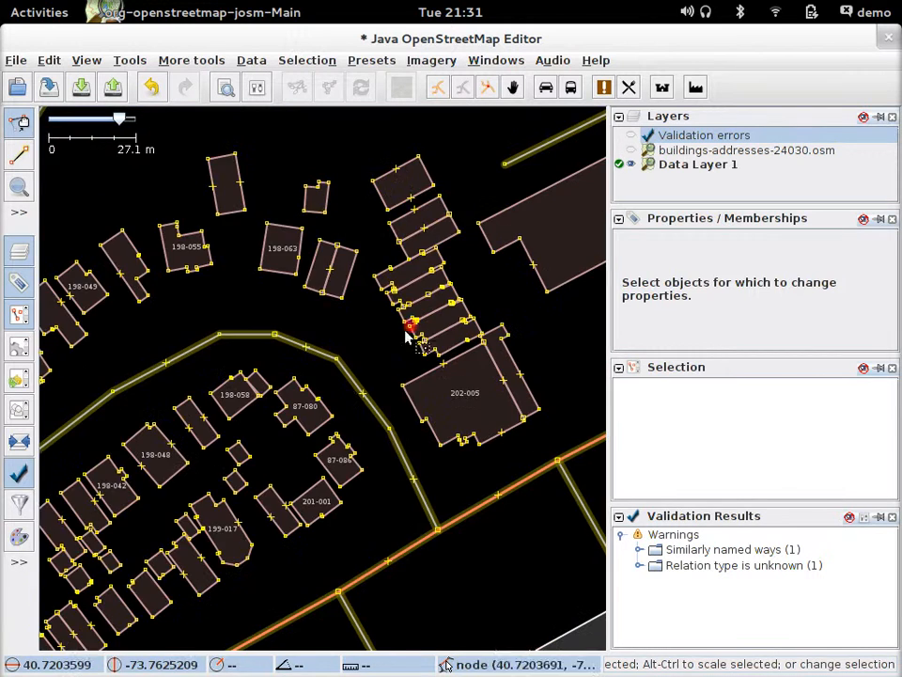
pyautogui.moveTo(332, 435); pyautogui.dragTo(279, 133)
pyautogui.moveTo(309, 218); pyautogui.dragTo(715, 362)
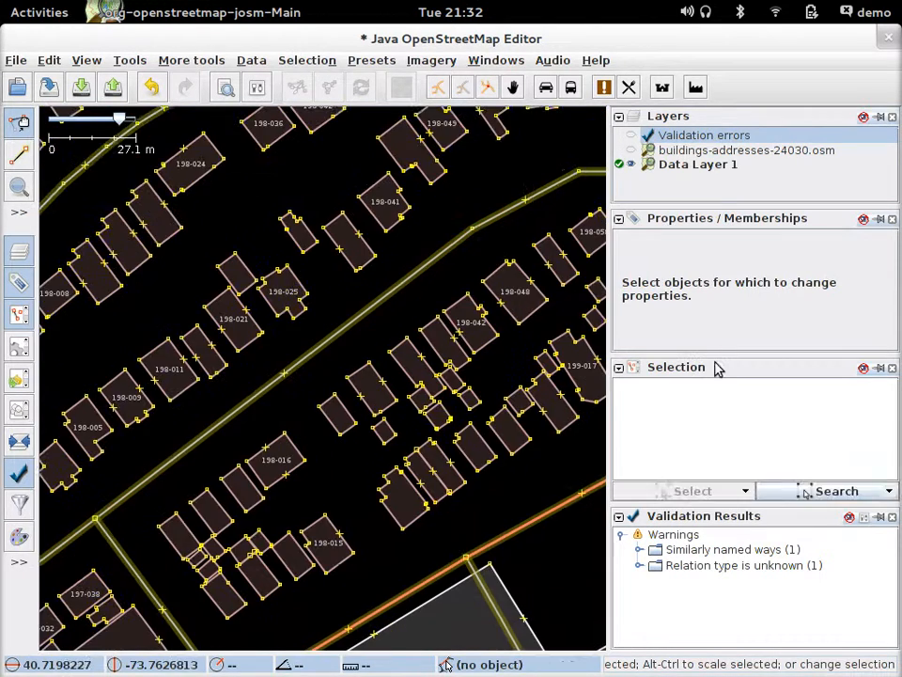
pyautogui.moveTo(454, 528); pyautogui.dragTo(346, 275)
pyautogui.scroll(-4, 344, 279)
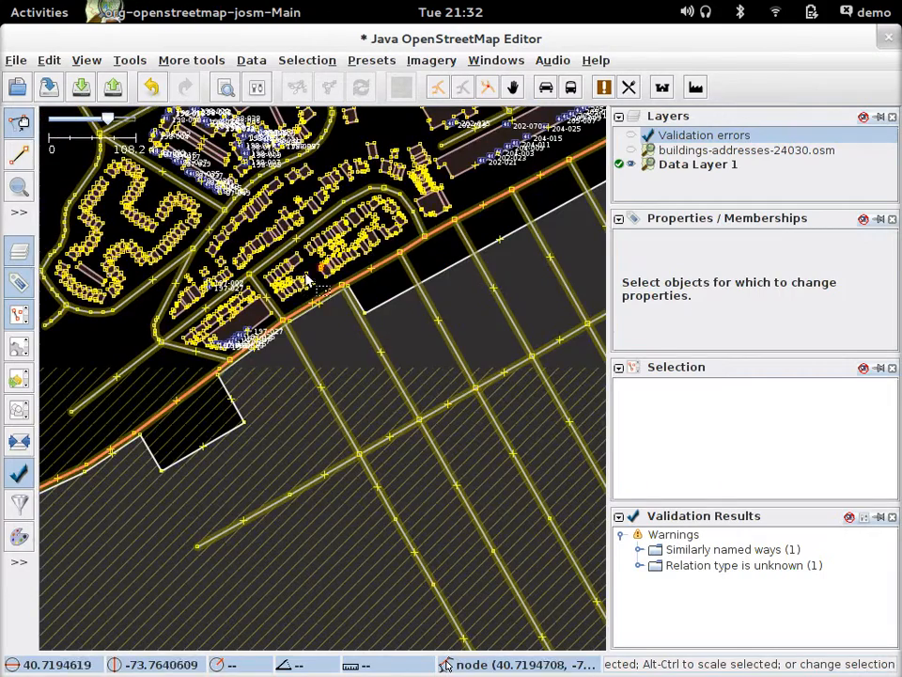
pyautogui.scroll(3, 311, 274)
pyautogui.moveTo(301, 248); pyautogui.dragTo(835, 357)
pyautogui.moveTo(366, 310); pyautogui.dragTo(314, 652)
pyautogui.moveTo(353, 218); pyautogui.dragTo(78, 275)
pyautogui.moveTo(513, 148); pyautogui.dragTo(206, 265)
pyautogui.moveTo(398, 210); pyautogui.dragTo(234, 324)
pyautogui.moveTo(469, 214); pyautogui.dragTo(693, 23)
pyautogui.moveTo(355, 348); pyautogui.dragTo(678, 156)
pyautogui.moveTo(285, 444); pyautogui.dragTo(522, 273)
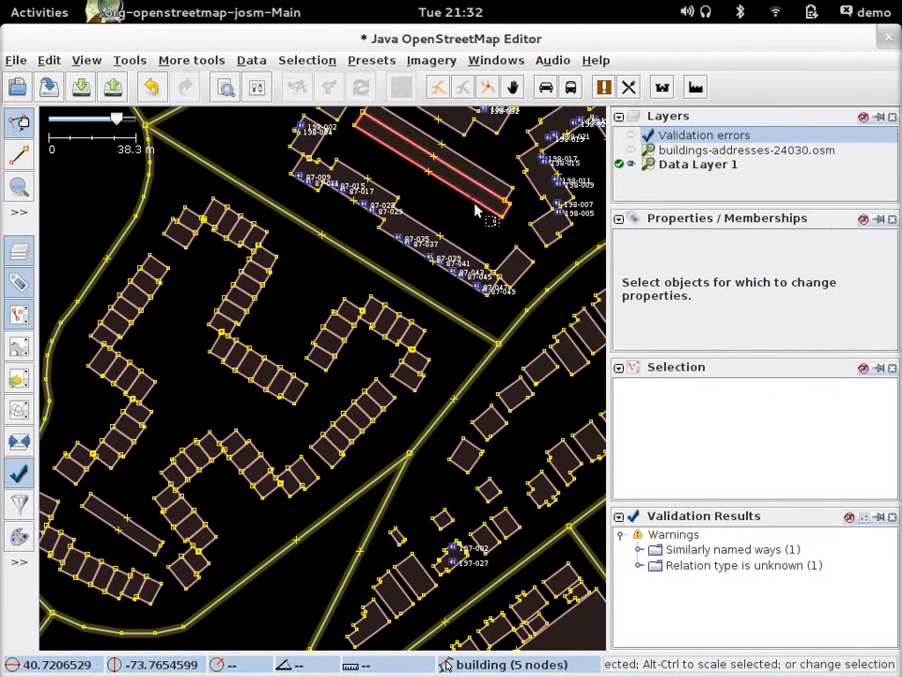
pyautogui.scroll(1, 467, 214)
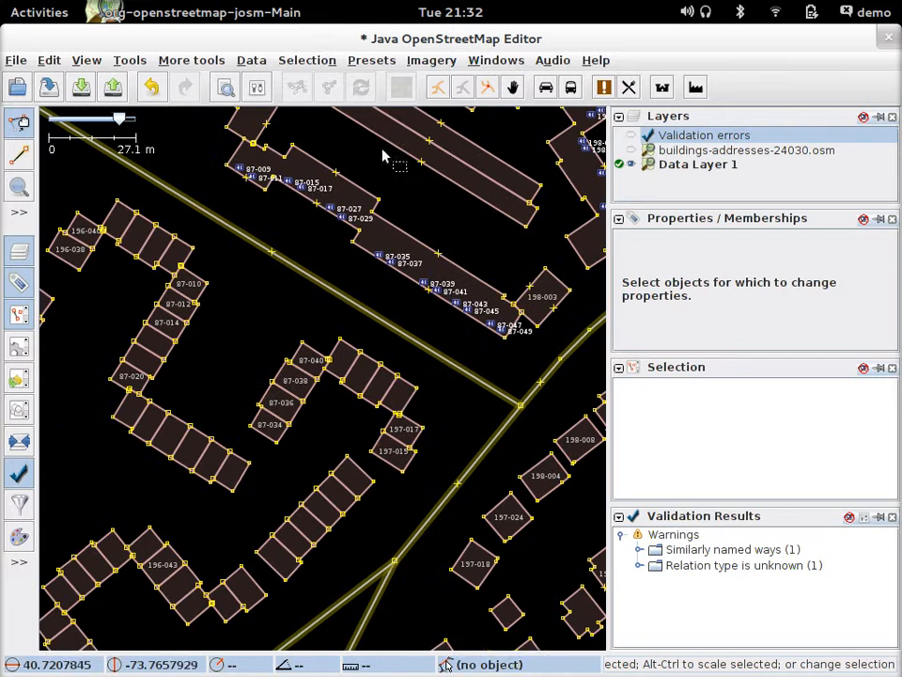
# Step: Add the Bing Sat aerial imagery as a background layer and dismiss the imagery misalignment notice
pyautogui.click(425, 62)
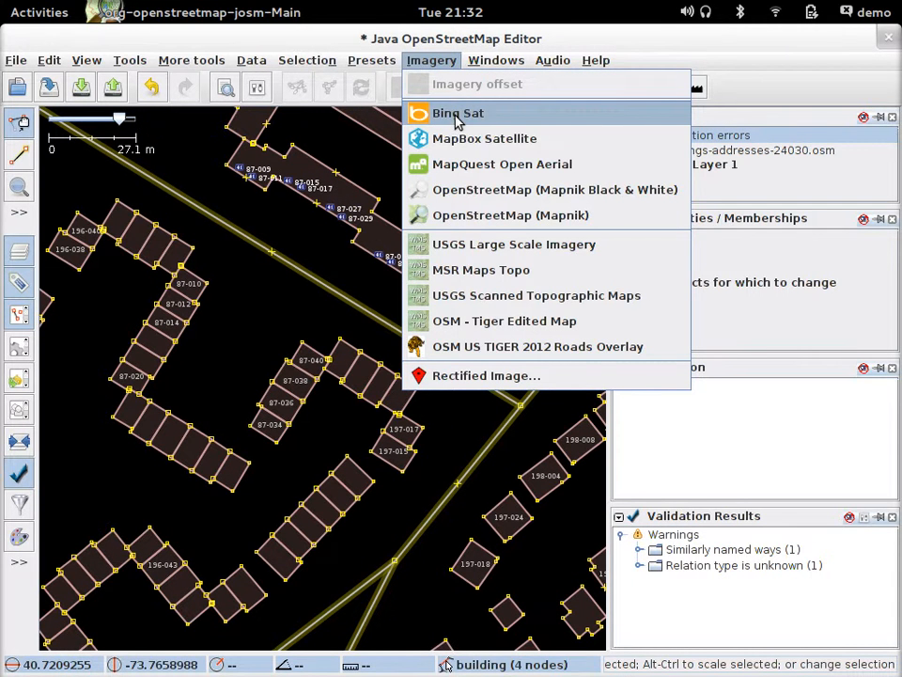
pyautogui.click(456, 117)
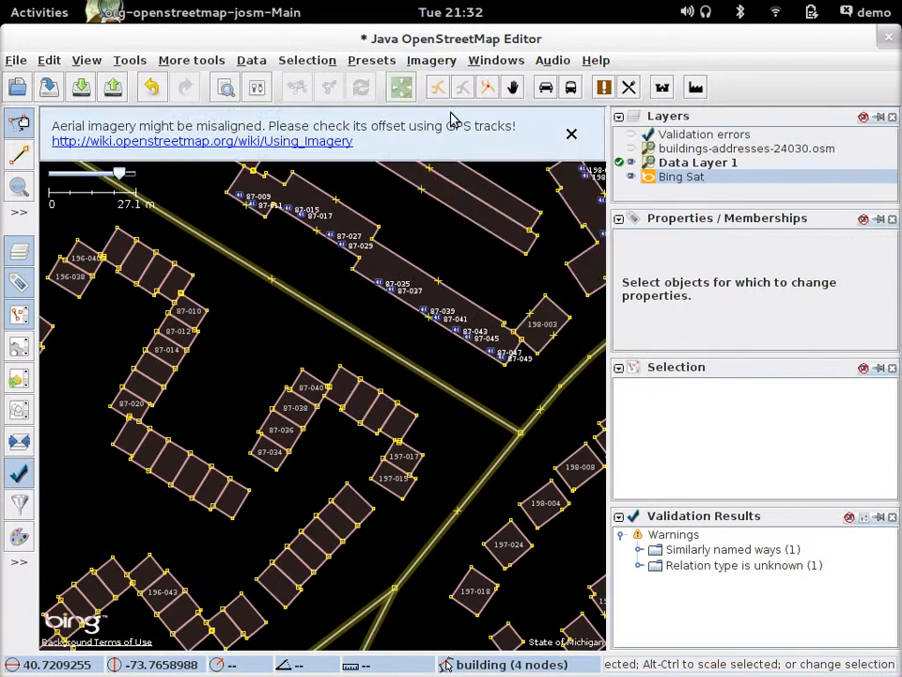
pyautogui.click(571, 134)
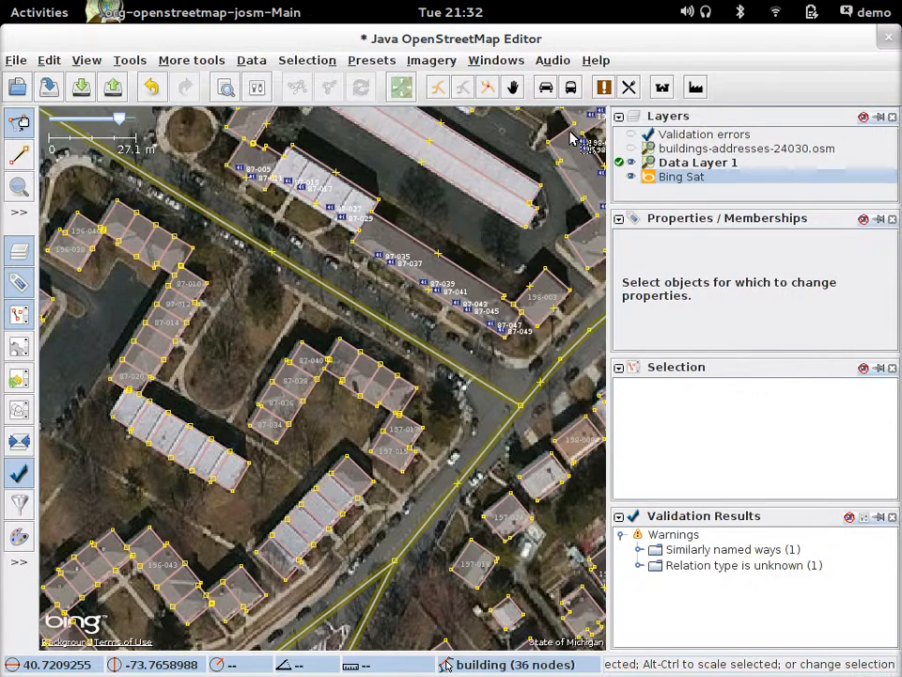
# Step: Compare the row-house outlines around buildings 87-040, 197-015 and 196-004 and the adjoining streets with the aerial imagery
pyautogui.scroll(2, 328, 325)
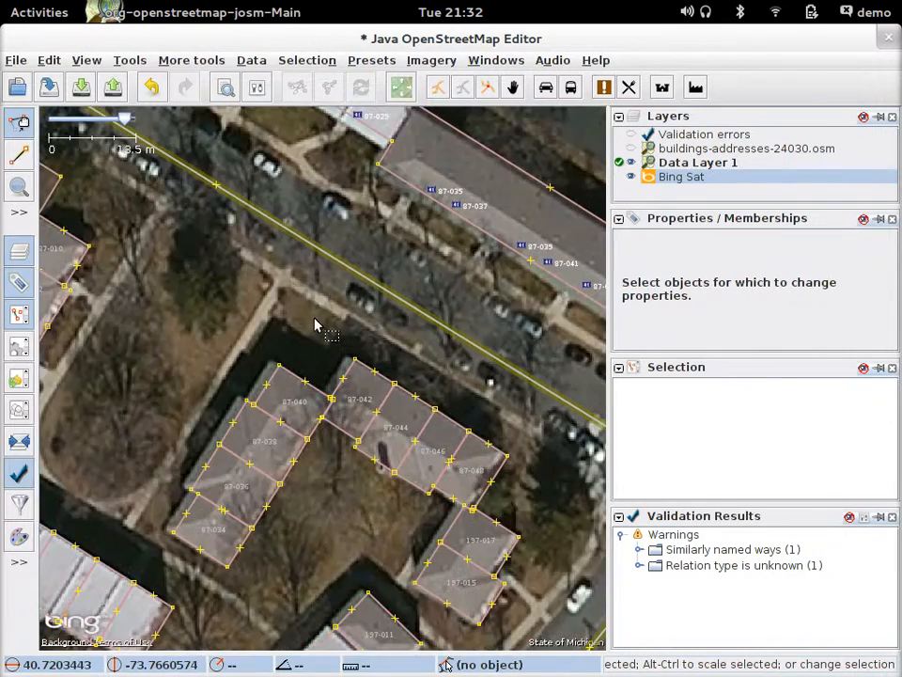
pyautogui.scroll(2, 304, 331)
pyautogui.moveTo(307, 357); pyautogui.dragTo(67, 50)
pyautogui.moveTo(509, 514); pyautogui.dragTo(351, 365)
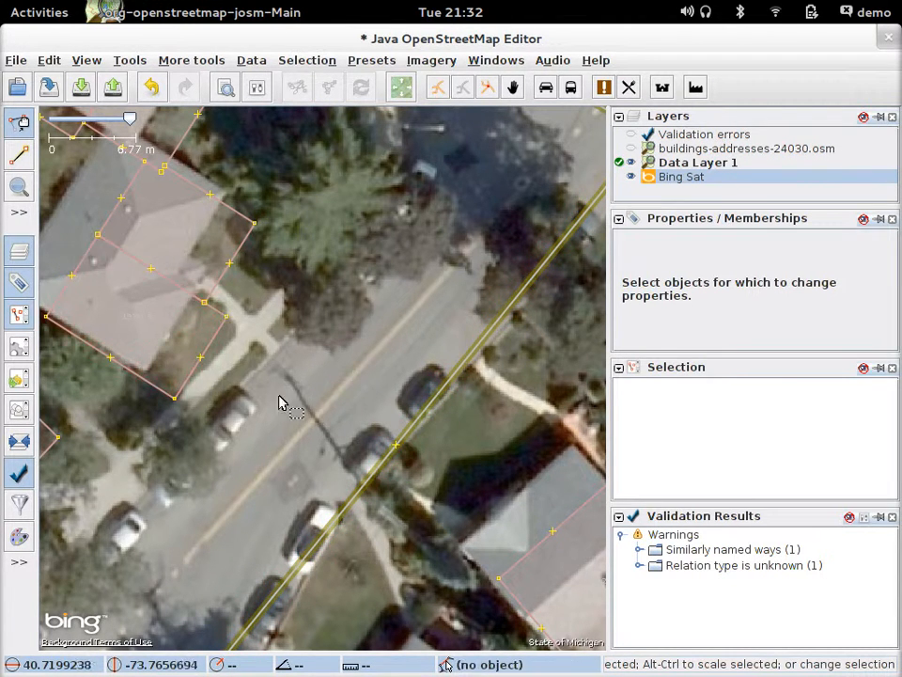
pyautogui.scroll(-2, 346, 399)
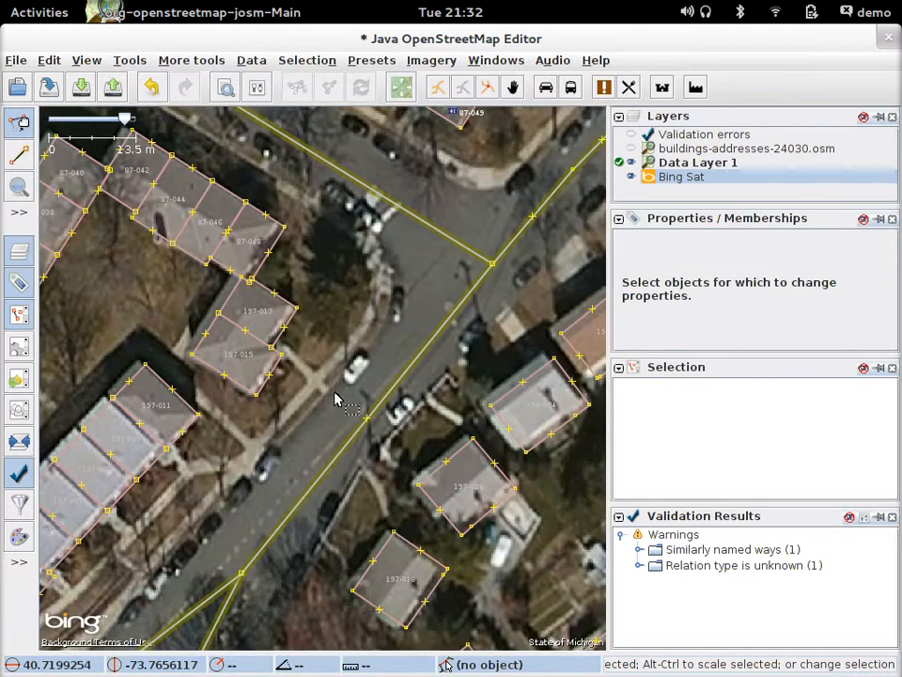
pyautogui.moveTo(315, 387); pyautogui.dragTo(472, 215)
pyautogui.moveTo(214, 410); pyautogui.dragTo(635, 395)
pyautogui.moveTo(282, 474); pyautogui.dragTo(520, 369)
pyautogui.moveTo(229, 348); pyautogui.dragTo(544, 358)
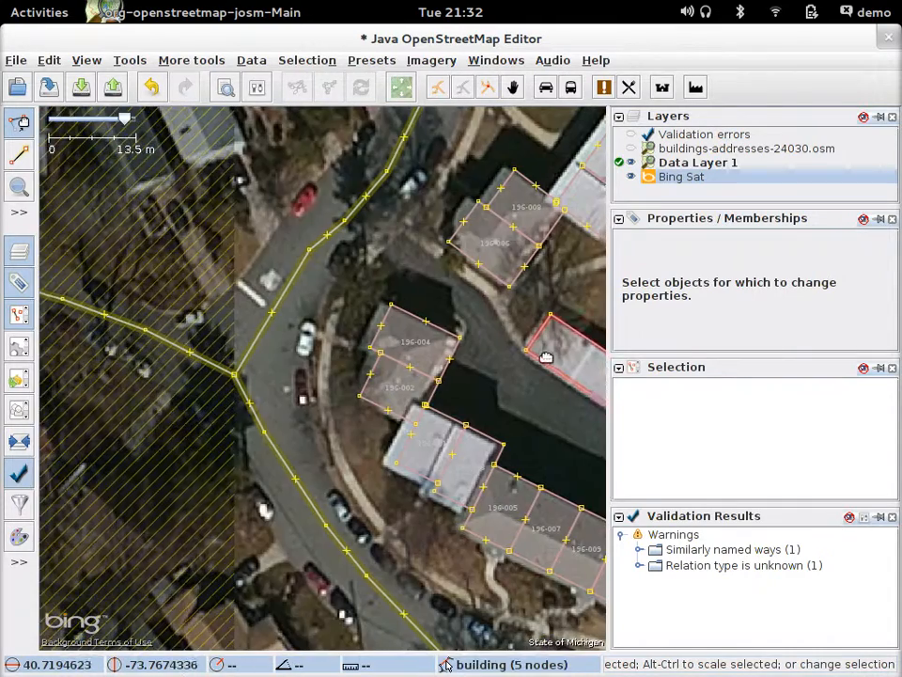
pyautogui.moveTo(497, 250); pyautogui.dragTo(182, 474)
pyautogui.moveTo(462, 233); pyautogui.dragTo(140, 488)
pyautogui.moveTo(357, 269); pyautogui.dragTo(240, 607)
# Step: Examine how the streets around Pompeii Avenue and Keno Avenue and the buildings eastward to the 204-015 block match the imagery
pyautogui.scroll(-4, 316, 440)
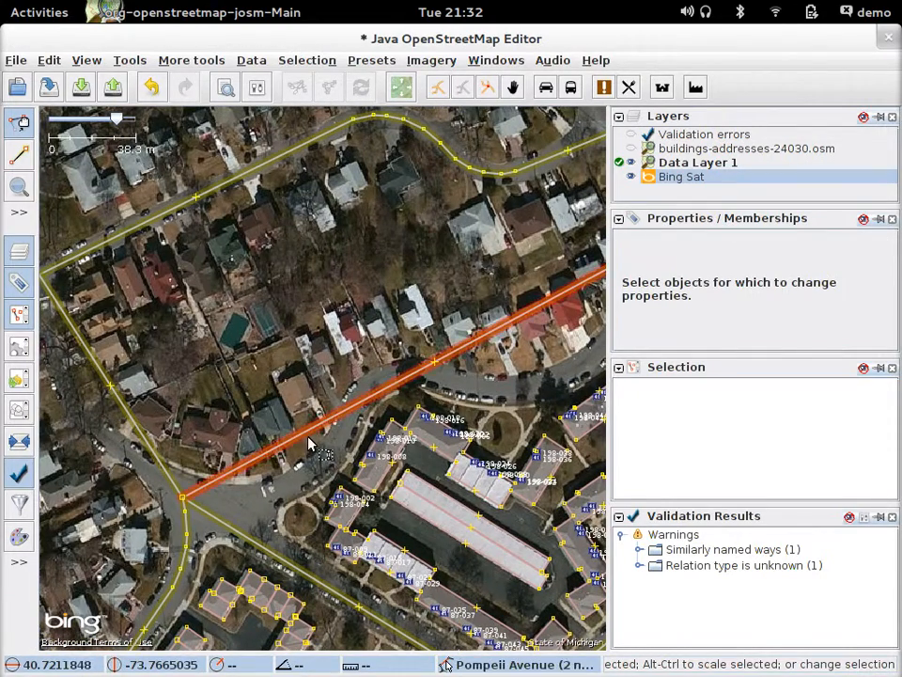
pyautogui.moveTo(327, 259); pyautogui.dragTo(124, 516)
pyautogui.moveTo(443, 444); pyautogui.dragTo(114, 437)
pyautogui.moveTo(237, 434); pyautogui.dragTo(575, 420)
pyautogui.moveTo(347, 616); pyautogui.dragTo(607, 361)
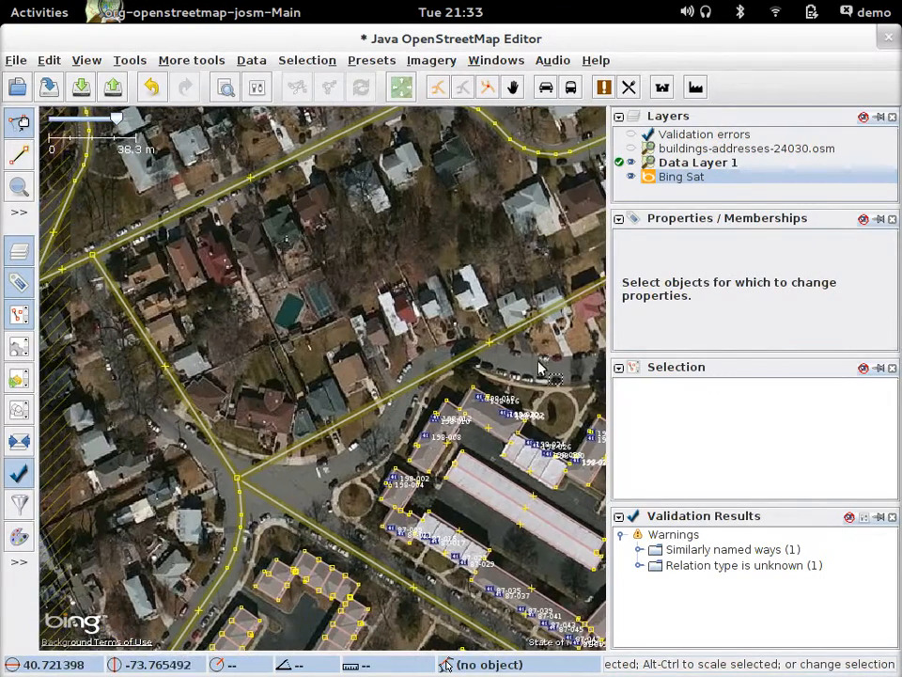
pyautogui.moveTo(357, 236); pyautogui.dragTo(221, 599)
pyautogui.moveTo(560, 474); pyautogui.dragTo(126, 511)
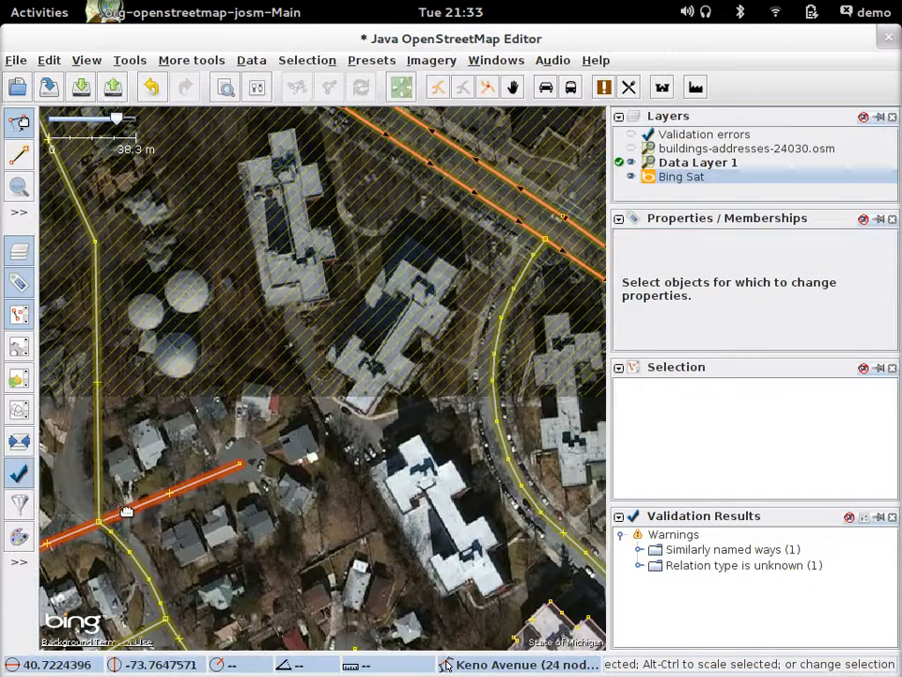
pyautogui.moveTo(197, 166); pyautogui.dragTo(337, 54)
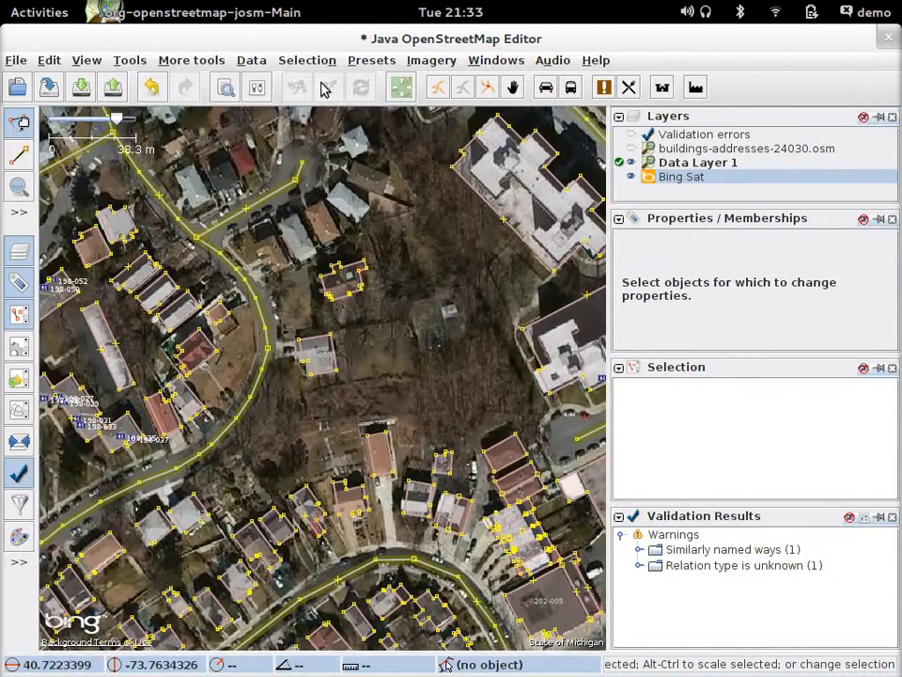
pyautogui.moveTo(513, 401); pyautogui.dragTo(195, 362)
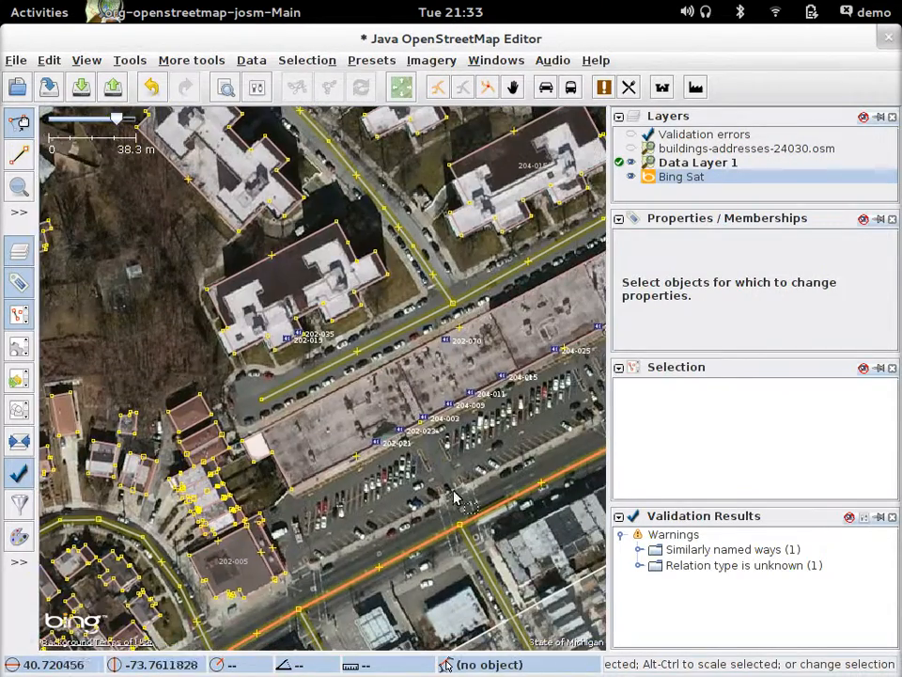
pyautogui.moveTo(454, 503); pyautogui.dragTo(205, 601)
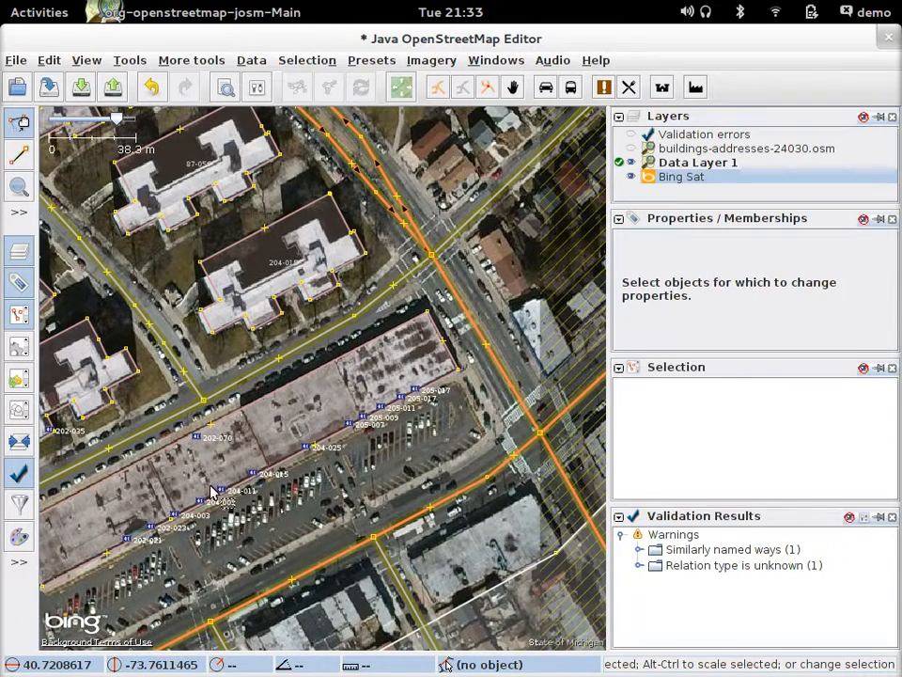